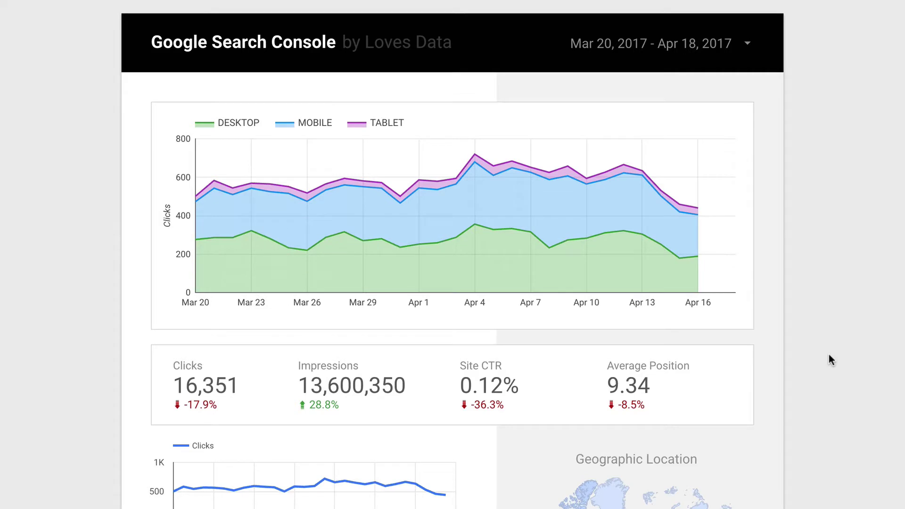
Go to the report's second page, Search Queries.
scroll(830, 359, down, 3)
scroll(829, 356, down, 2)
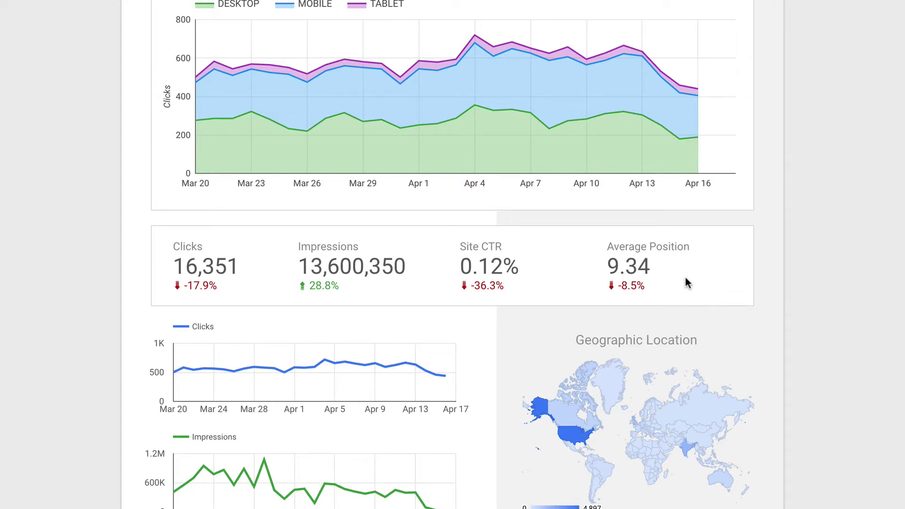
scroll(685, 279, down, 5)
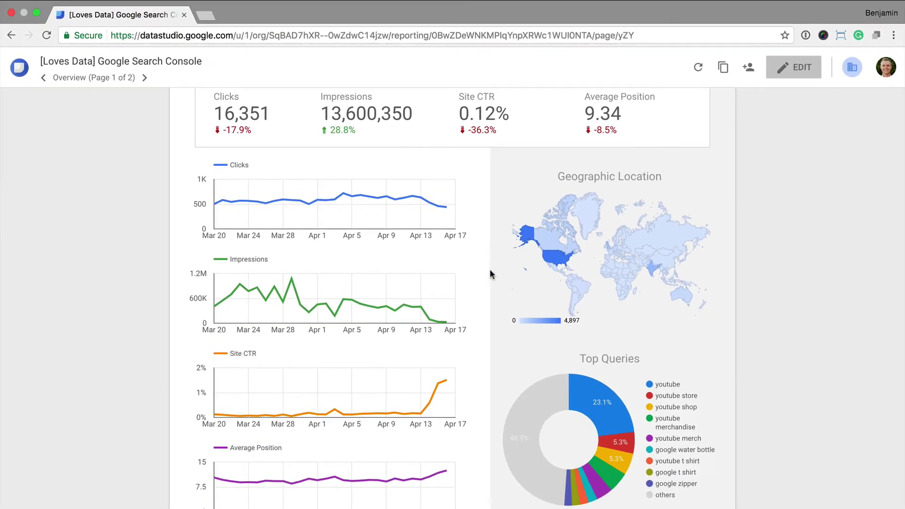
click(145, 79)
Show rows 26–50 of the per-query table.
scroll(165, 161, up, 7)
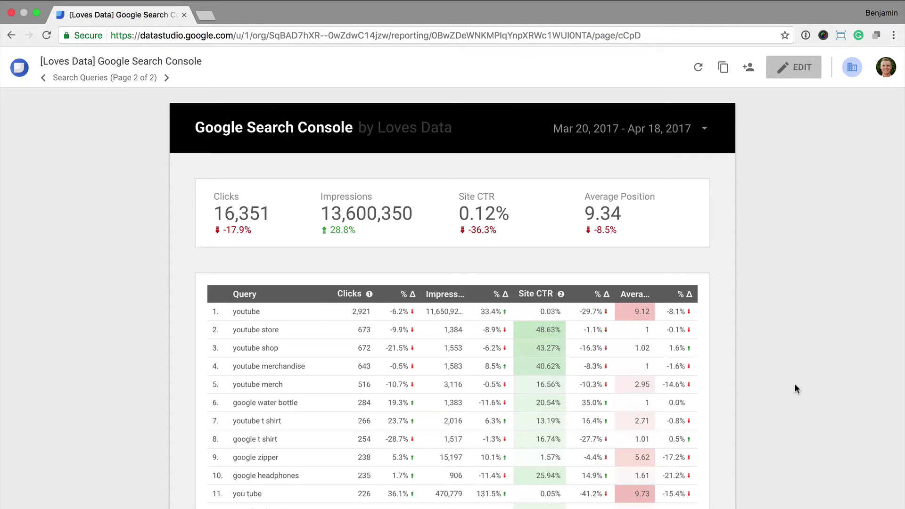
scroll(795, 384, down, 3)
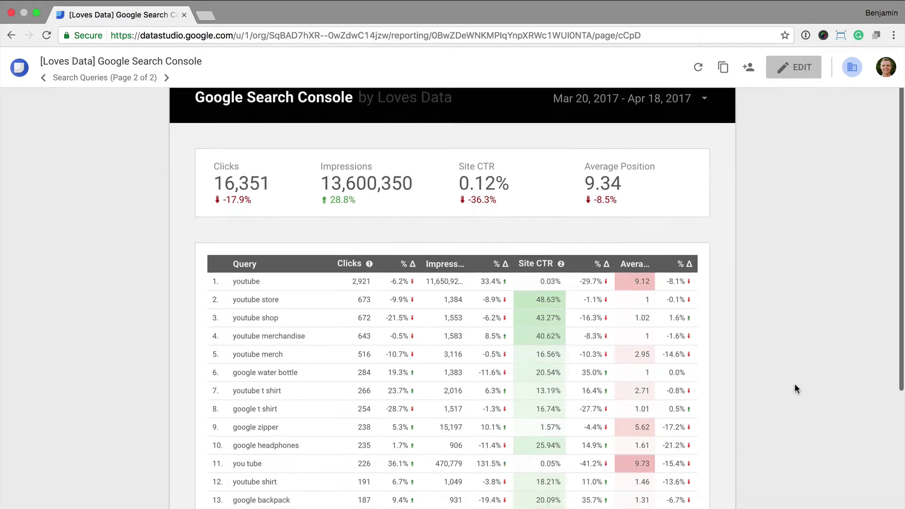
scroll(795, 384, down, 4)
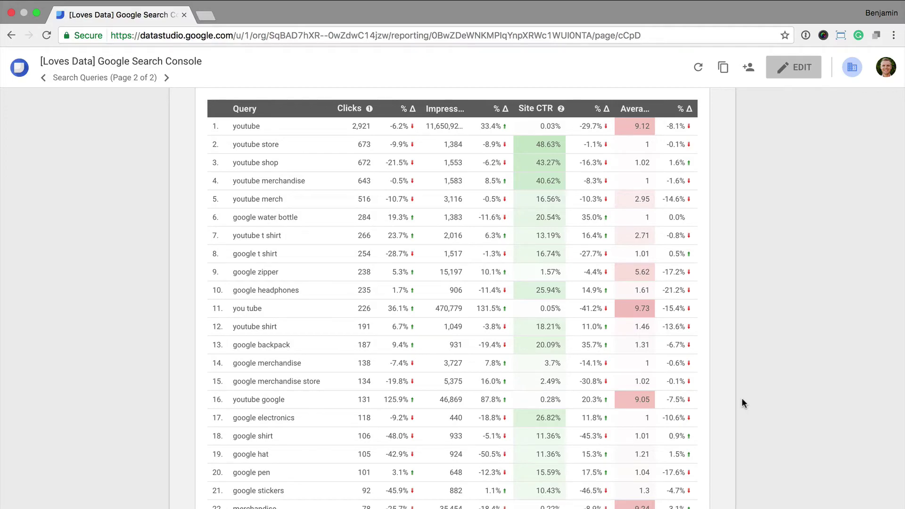
scroll(742, 397, down, 3)
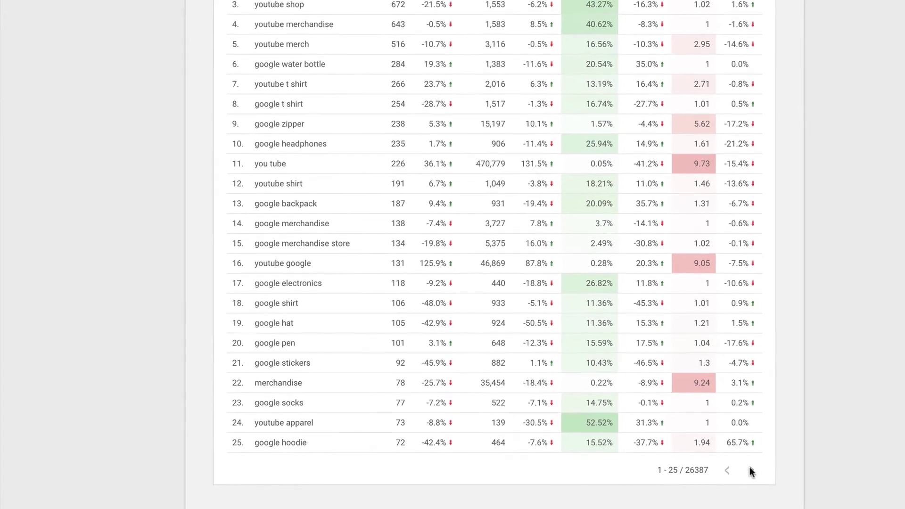
click(750, 469)
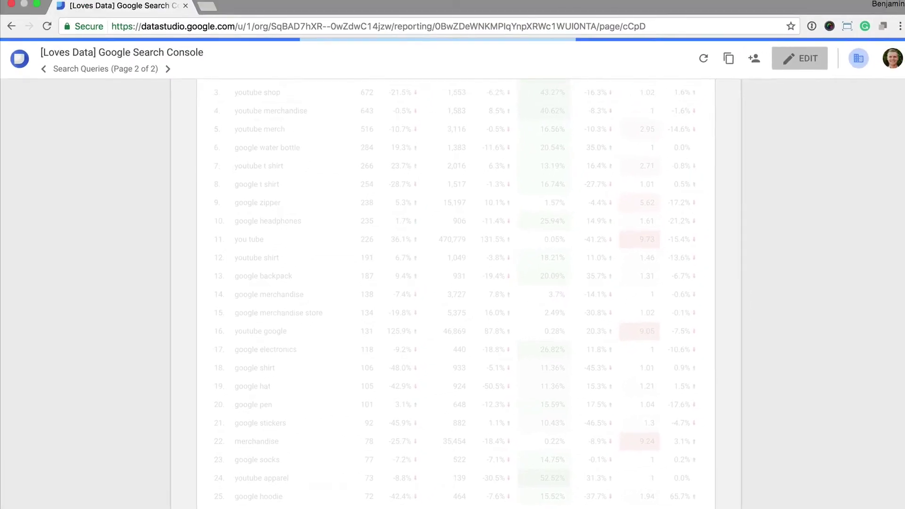
Open the report's date range picker and cancel it without changes.
scroll(453, 283, up, 10)
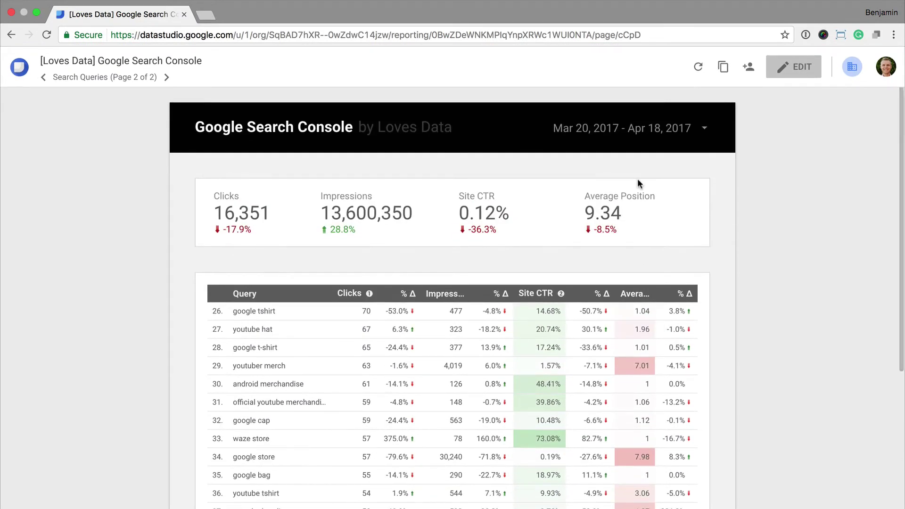
click(644, 134)
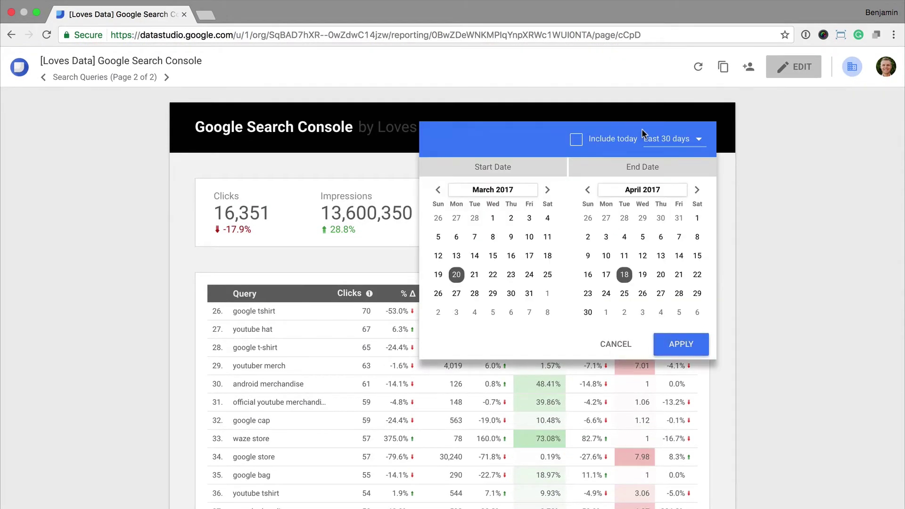
click(622, 342)
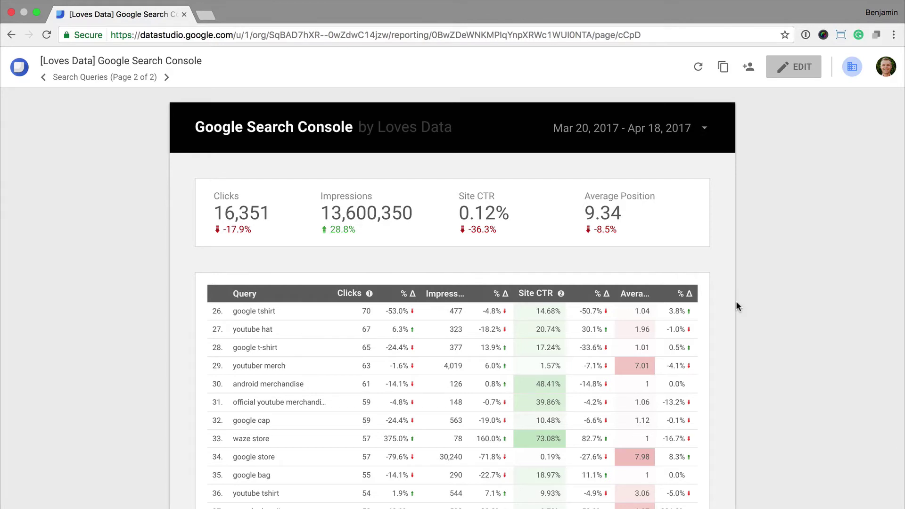
Create a Blank report and add the [Sample] Search Console Data (Site) source.
click(22, 71)
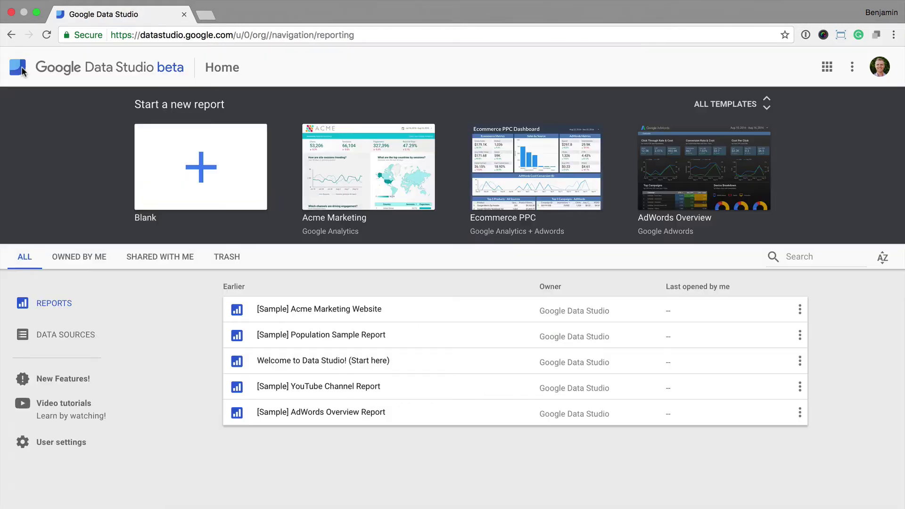
click(181, 164)
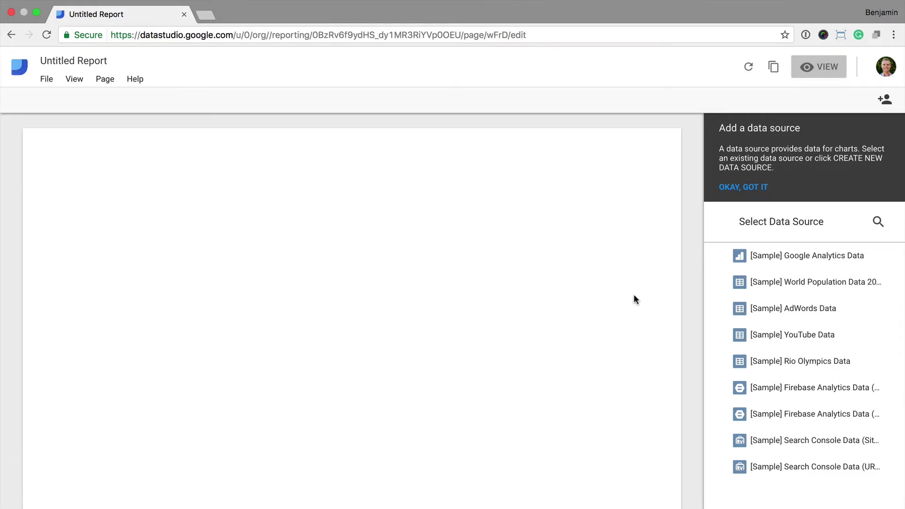
click(834, 451)
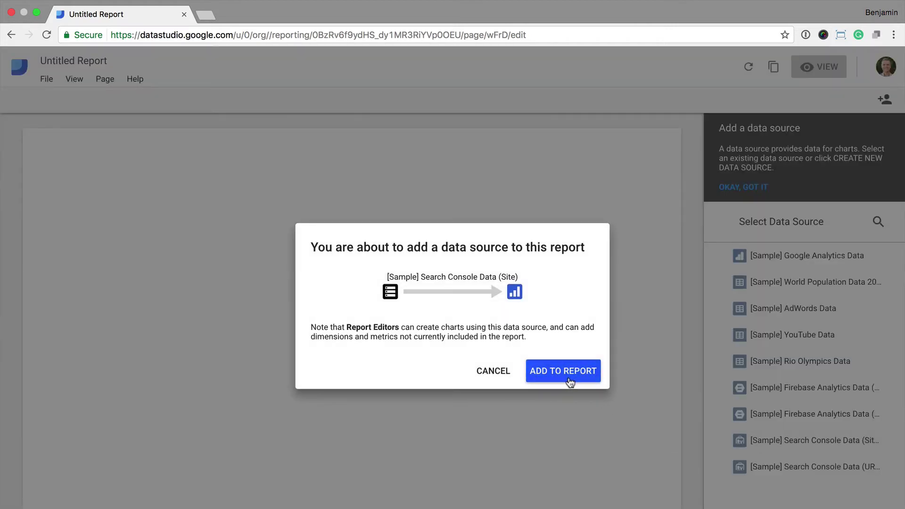
click(564, 370)
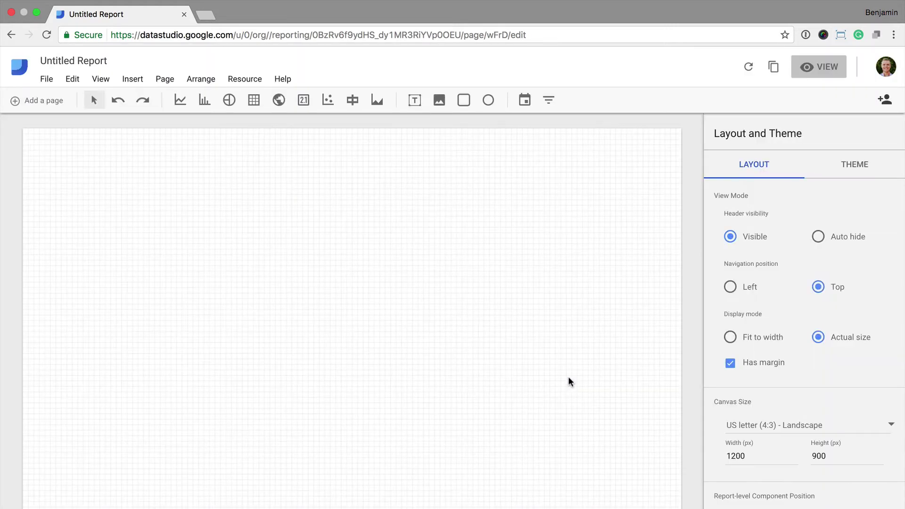
Set canvas size to US letter (4:3) Portrait and draw an area chart across the page top.
click(759, 426)
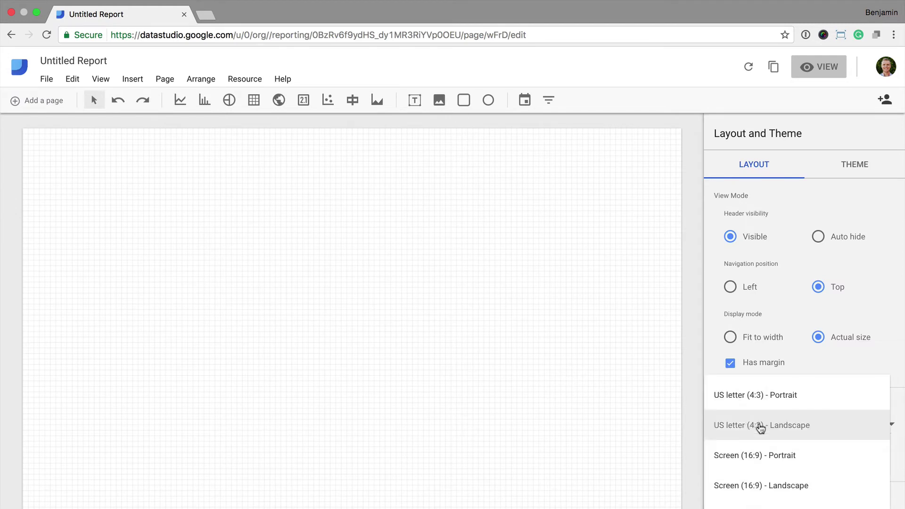
click(758, 399)
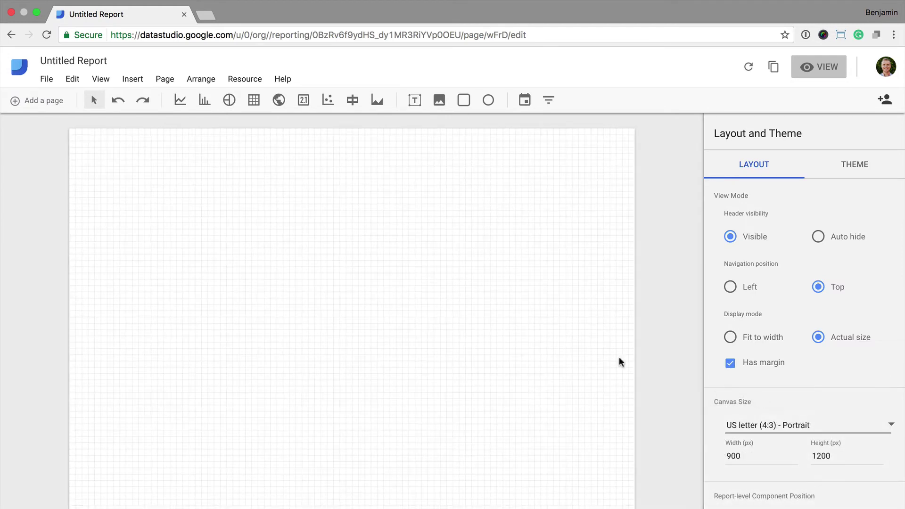
click(382, 111)
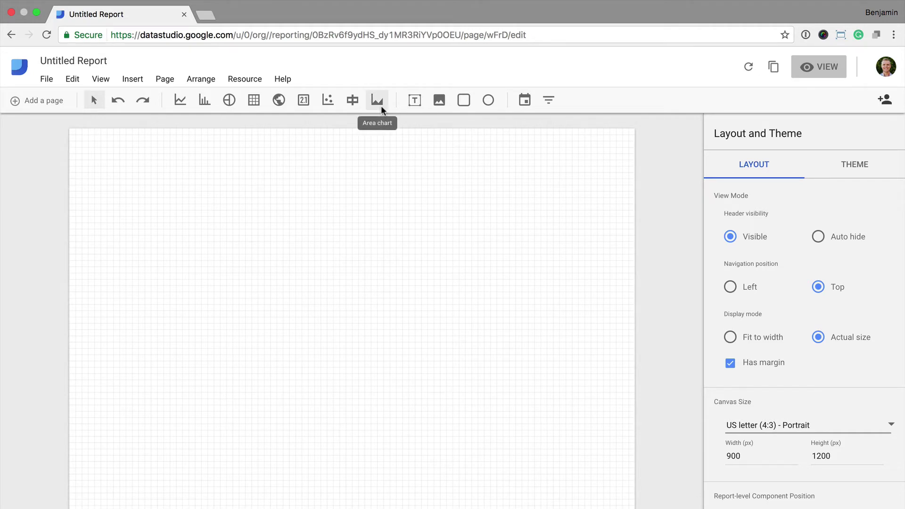
click(381, 105)
drag(100, 165, 603, 317)
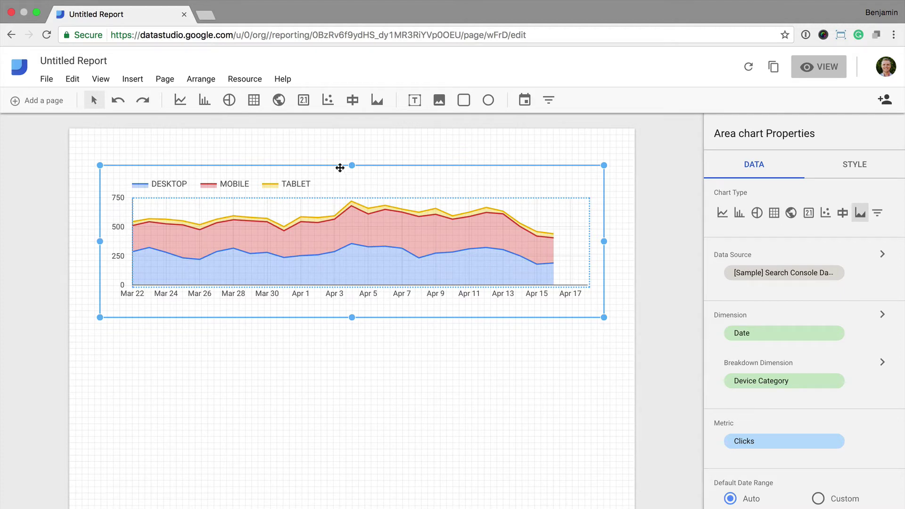
Add a Clicks scorecard below the area chart, compared with the previous period.
click(304, 102)
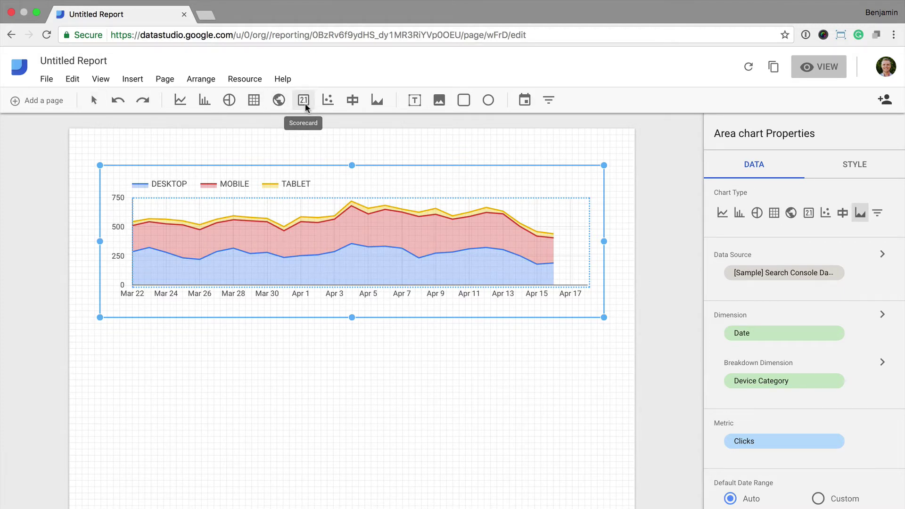
drag(107, 338, 238, 374)
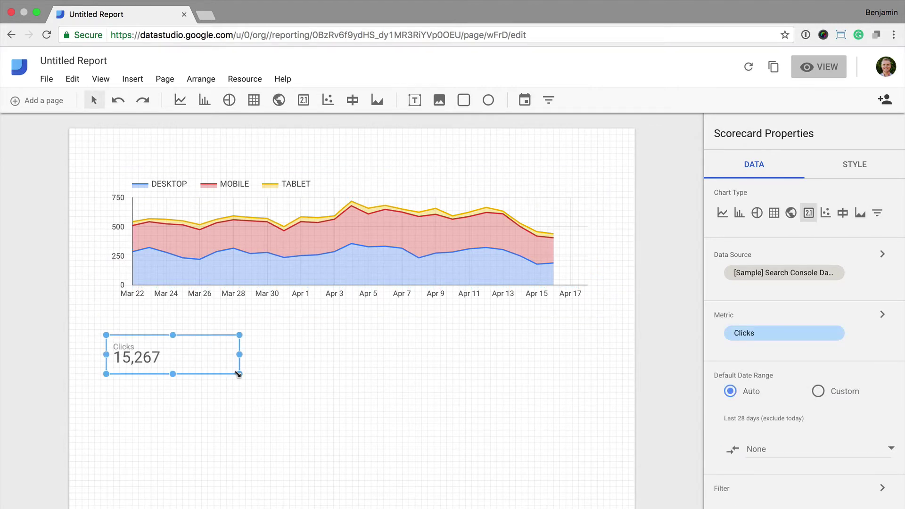
click(757, 448)
click(776, 480)
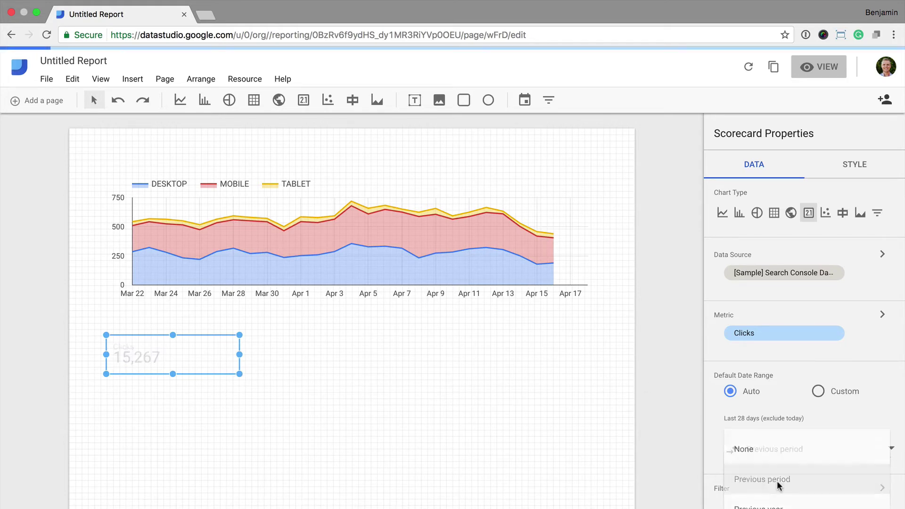
drag(239, 373, 238, 386)
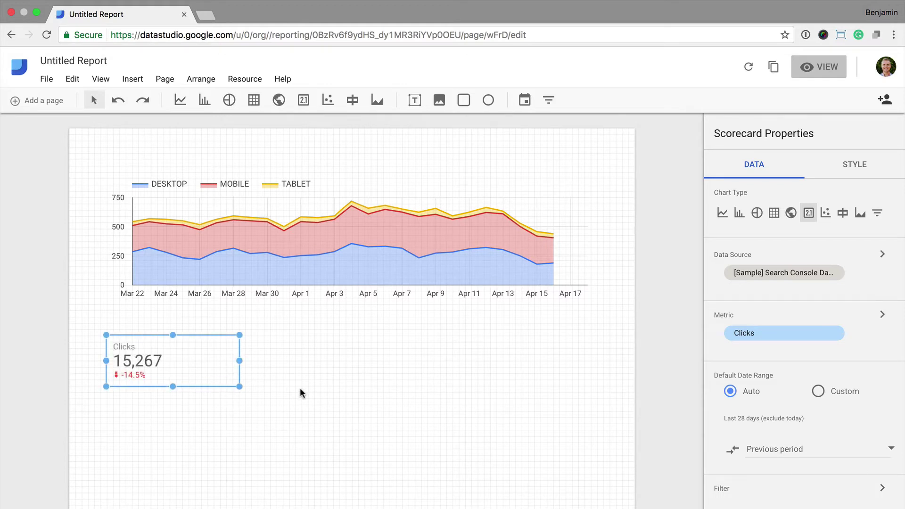
Copy the scorecard beside it and switch its metric to Impressions.
drag(179, 376, 288, 366)
click(796, 336)
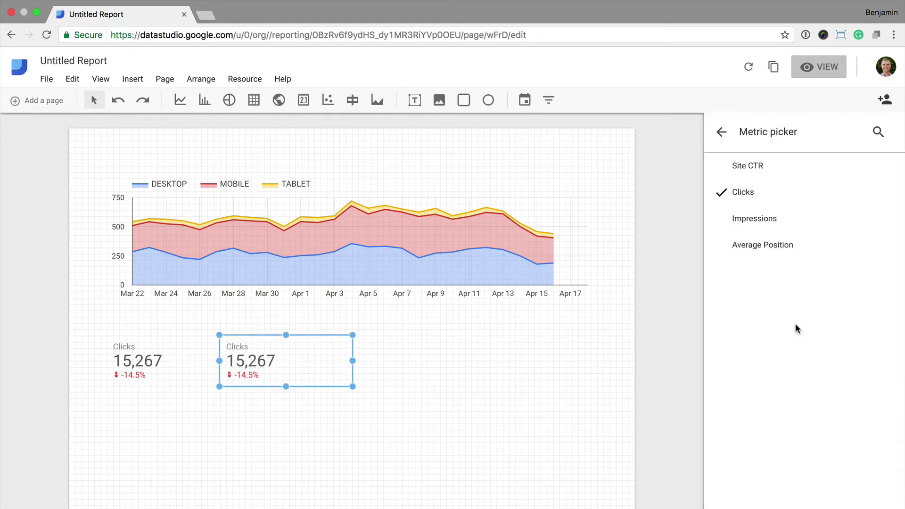
click(771, 219)
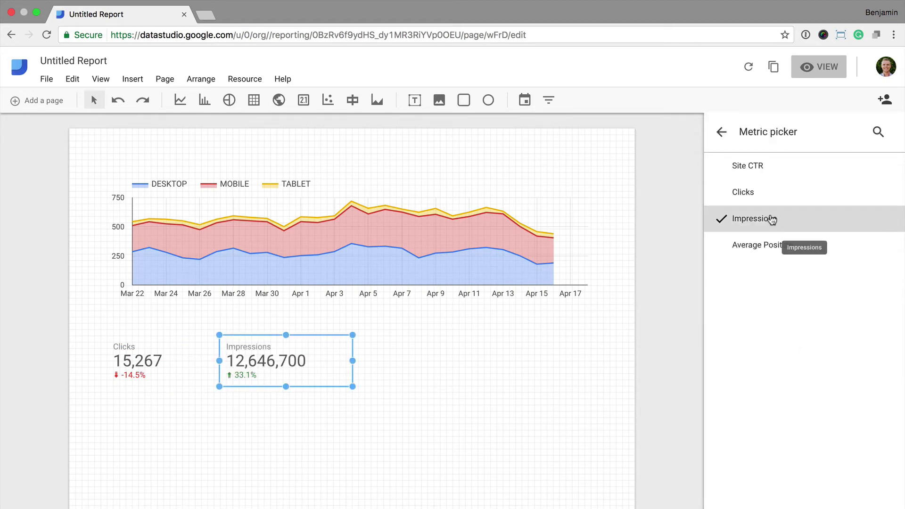
click(326, 379)
Add a third scorecard copy to the right showing Site CTR.
drag(286, 380, 384, 367)
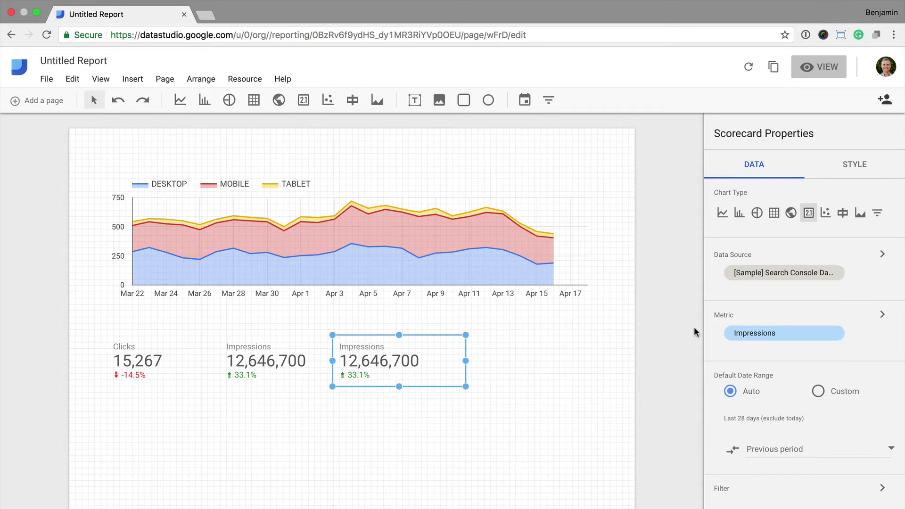
click(796, 336)
click(762, 167)
drag(437, 377, 509, 366)
Duplicate the Site CTR scorecard and make the copy show Average Position.
key(ctrl+c)
key(ctrl+v)
click(773, 333)
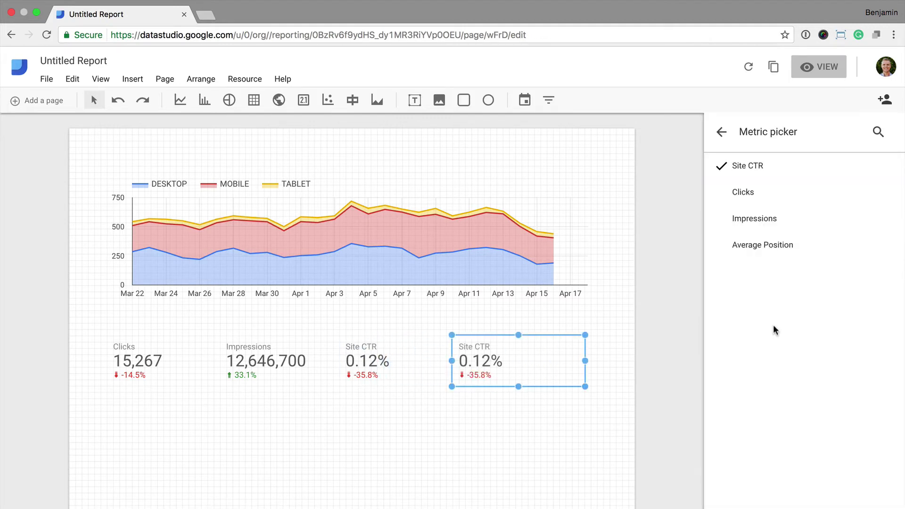
click(768, 246)
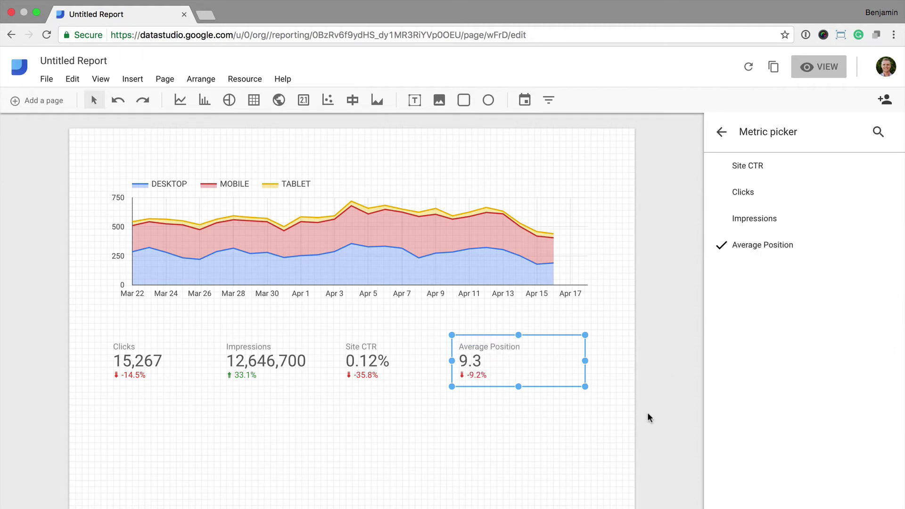
click(647, 414)
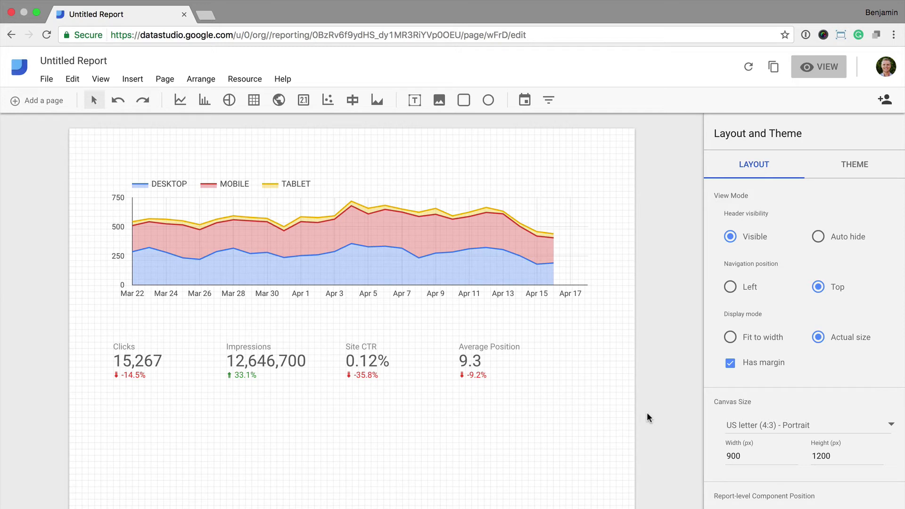
Draw a Clicks time series chart below the scorecards.
click(190, 101)
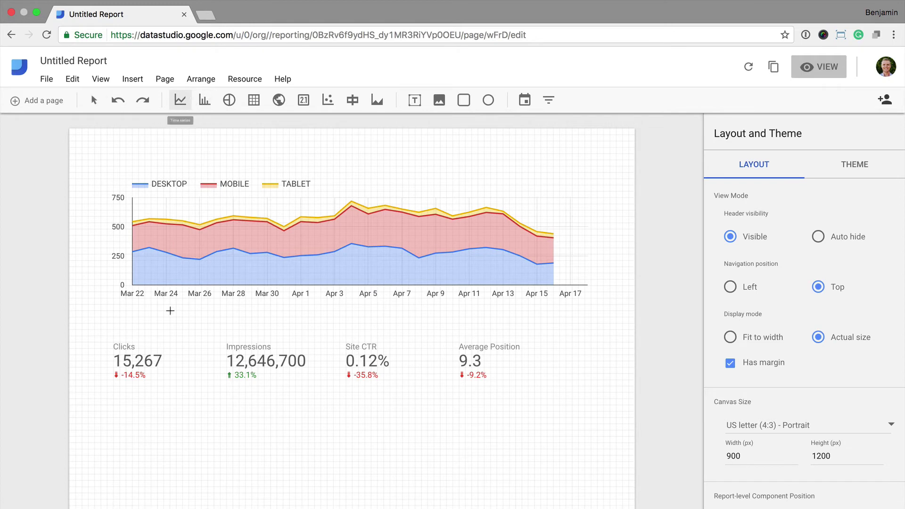
drag(110, 411, 258, 474)
drag(185, 476, 183, 506)
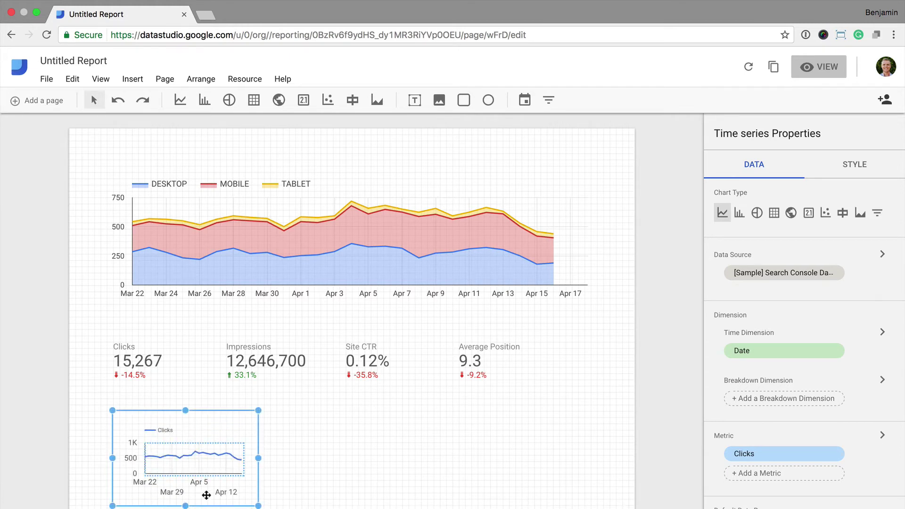
Place a copy under the first chart and change its metric to Impressions.
scroll(222, 487, down, 5)
drag(197, 342, 192, 430)
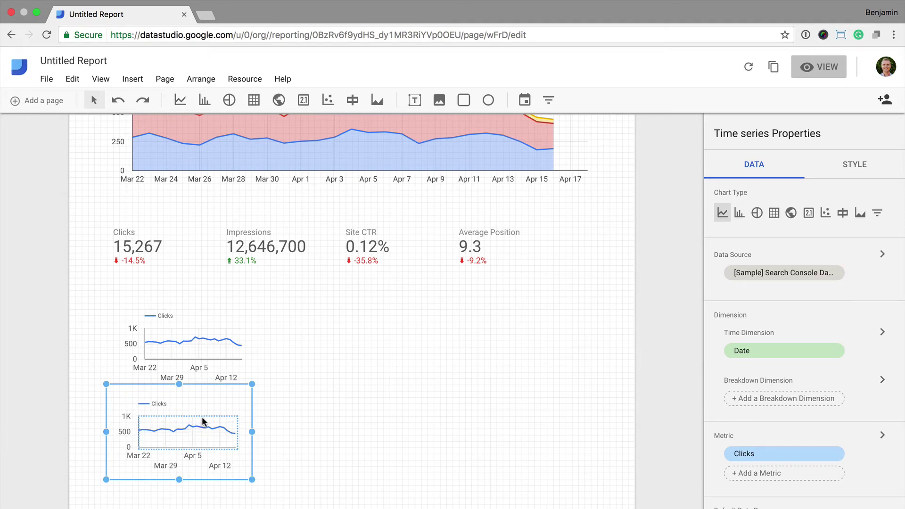
drag(176, 429, 183, 430)
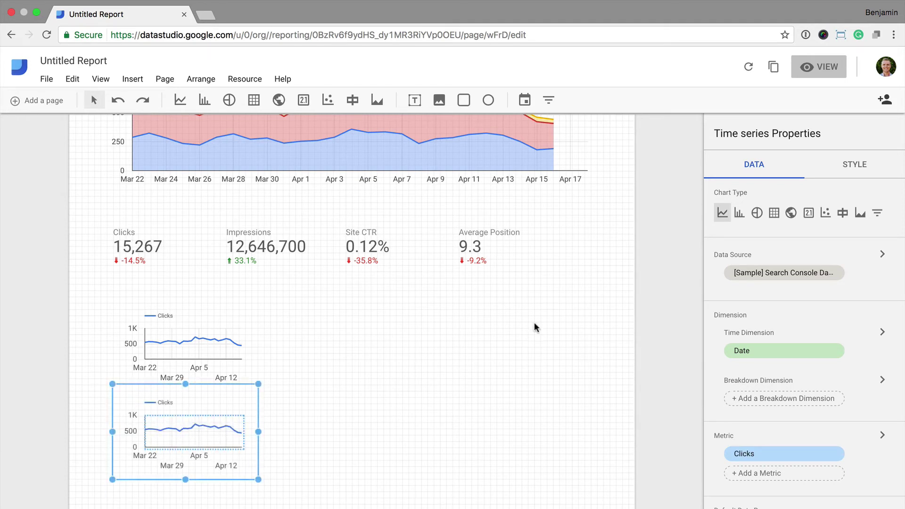
click(763, 463)
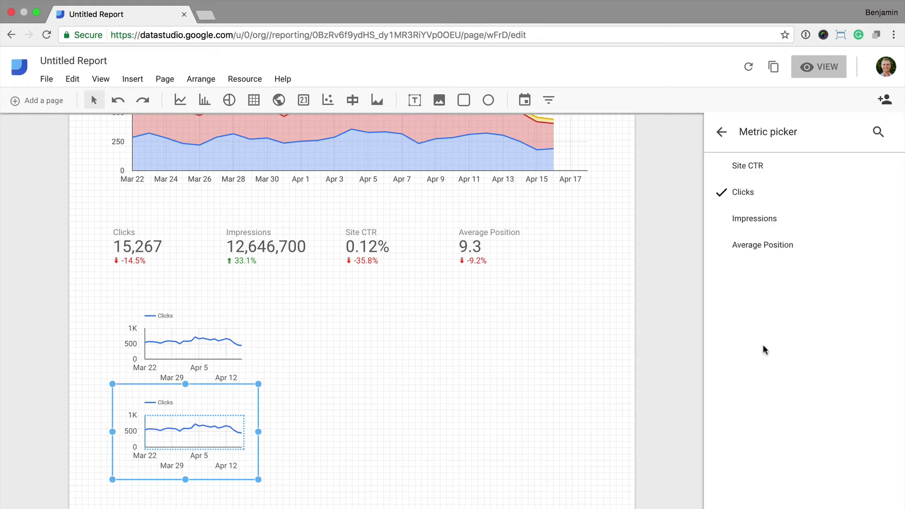
click(771, 219)
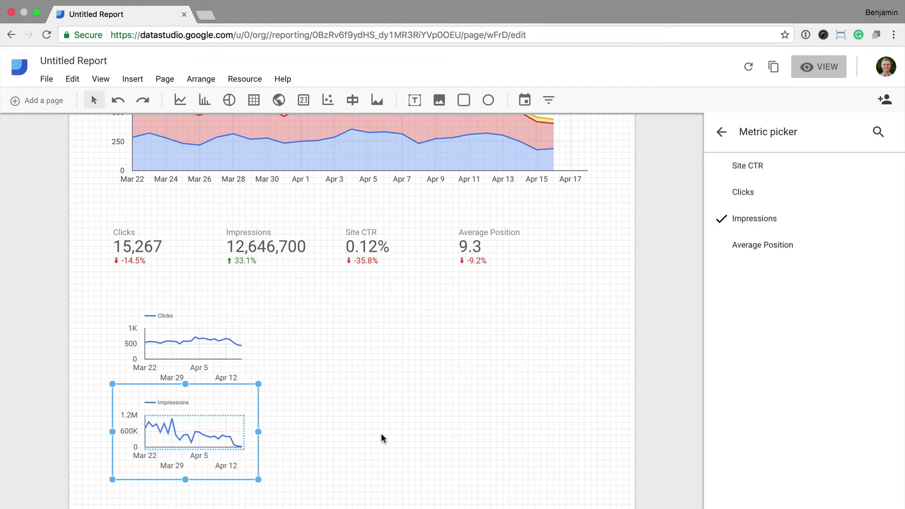
Duplicate the Impressions chart and make the copy show Site CTR.
scroll(381, 432, down, 2)
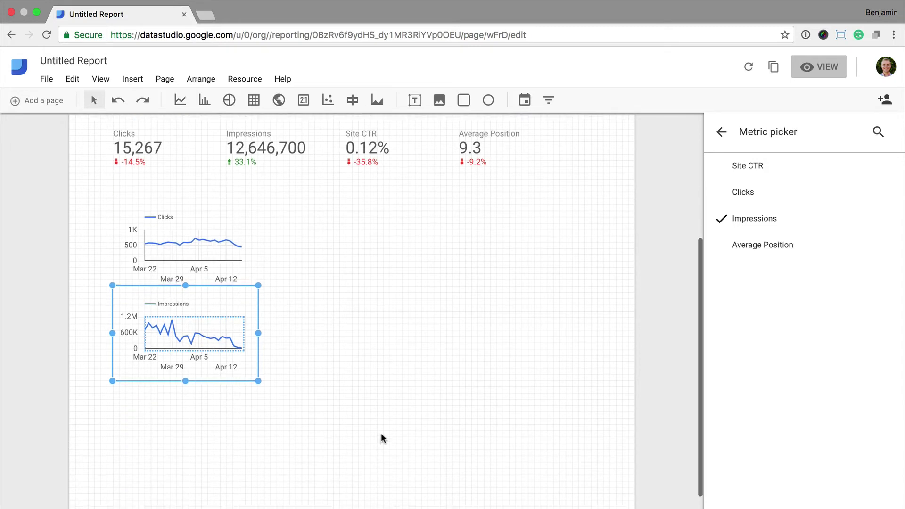
click(243, 366)
key(ctrl+d)
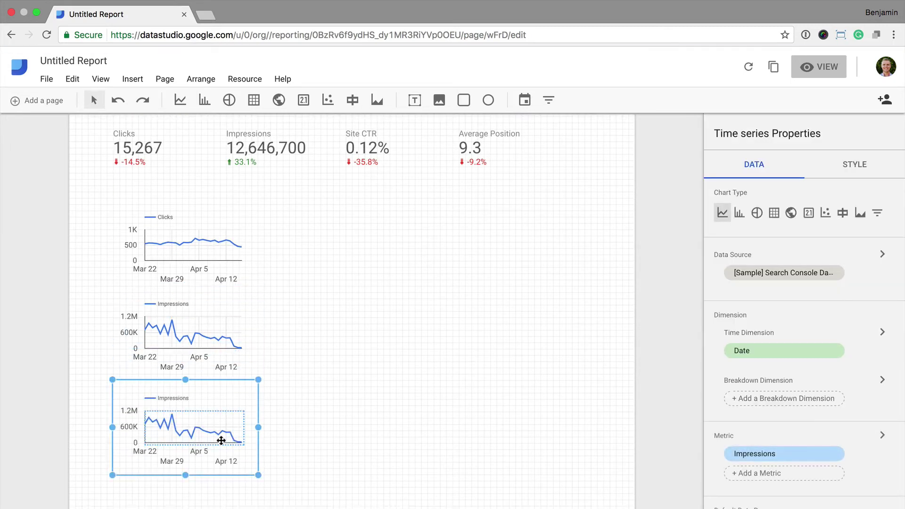
click(771, 454)
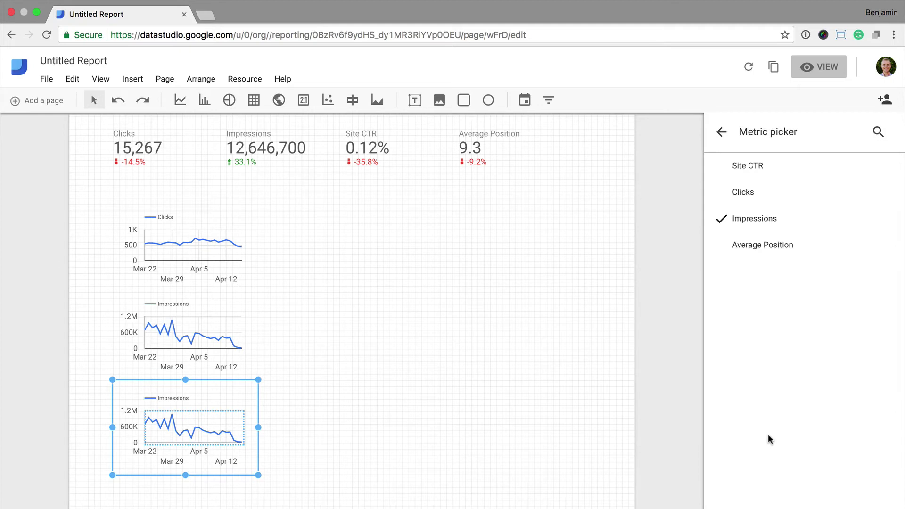
click(767, 169)
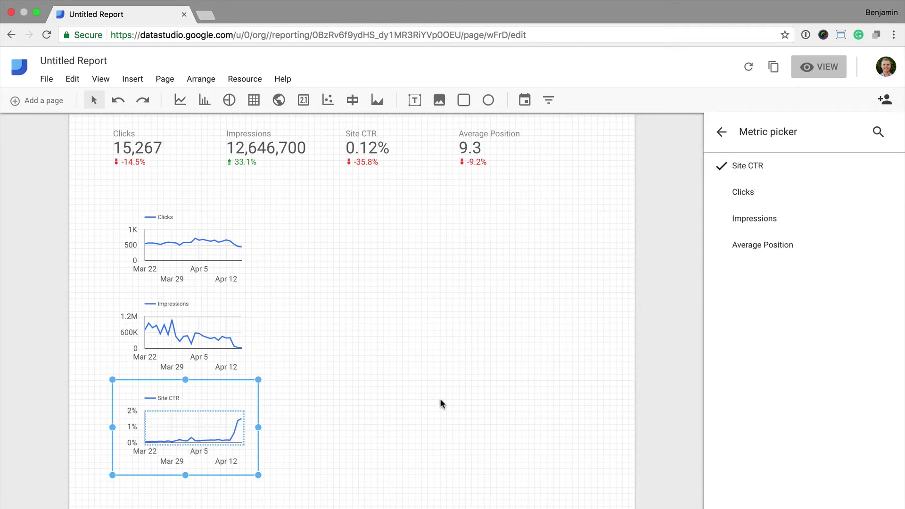
Duplicate the Site CTR chart below it and make the copy show Average Position.
scroll(439, 397, down, 3)
click(213, 347)
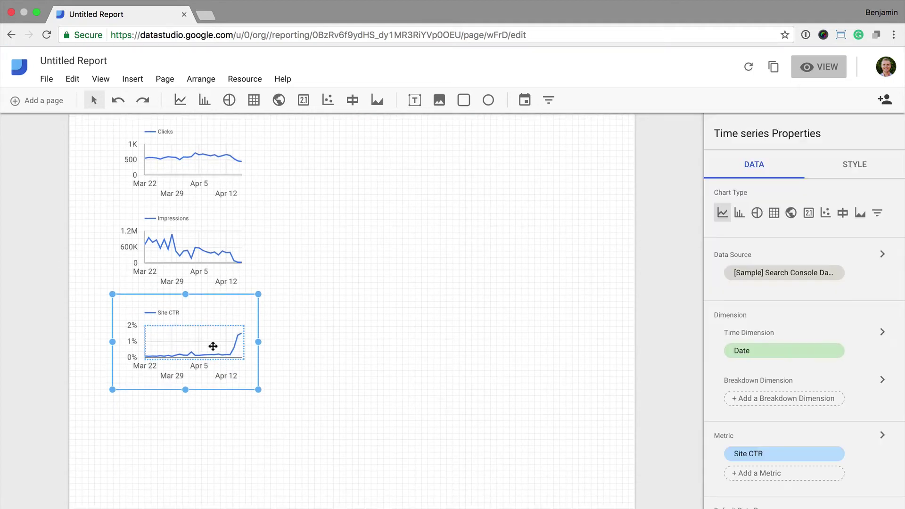
key(super+d)
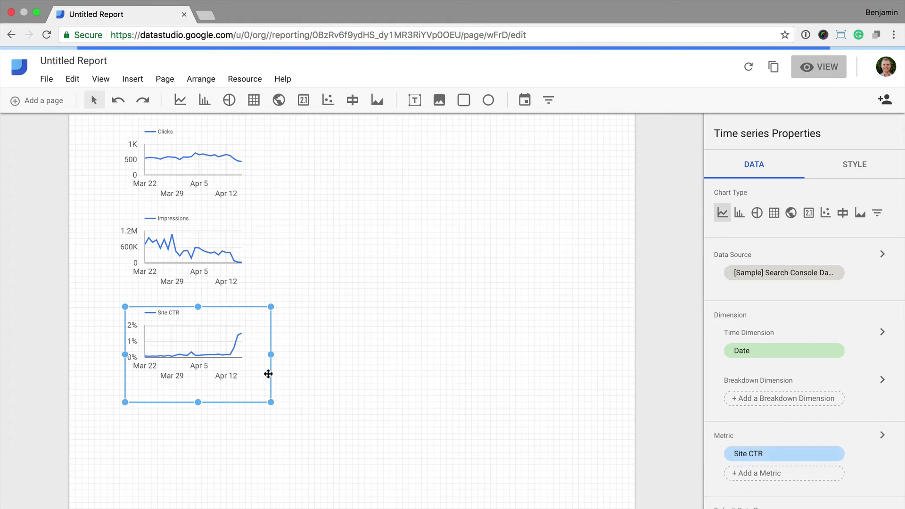
drag(263, 325, 250, 397)
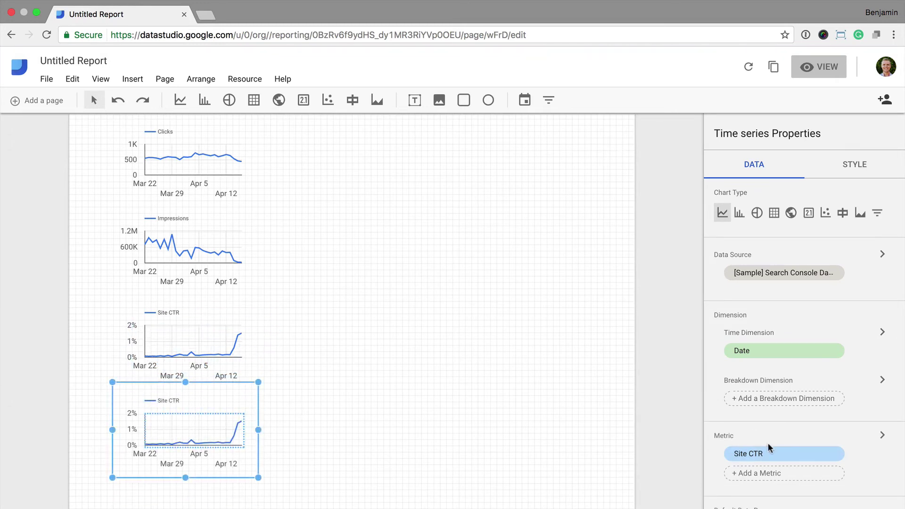
click(770, 456)
click(763, 245)
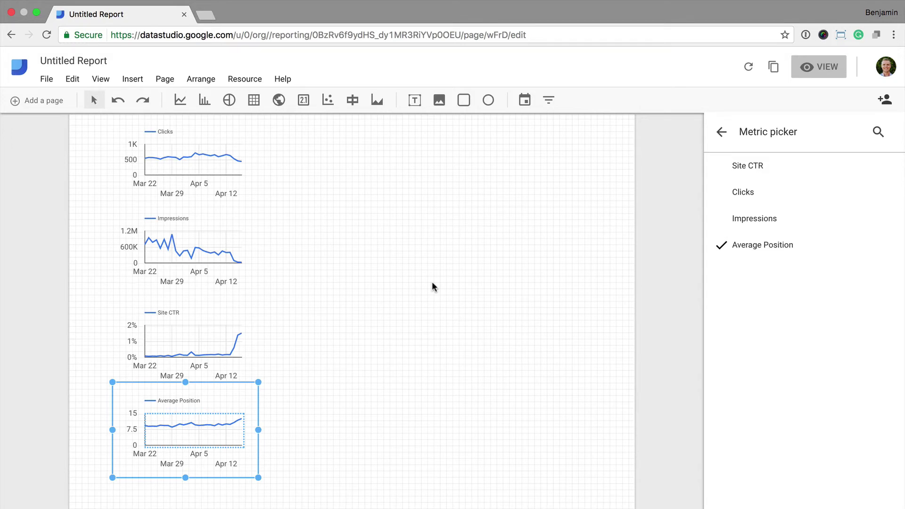
scroll(432, 283, up, 4)
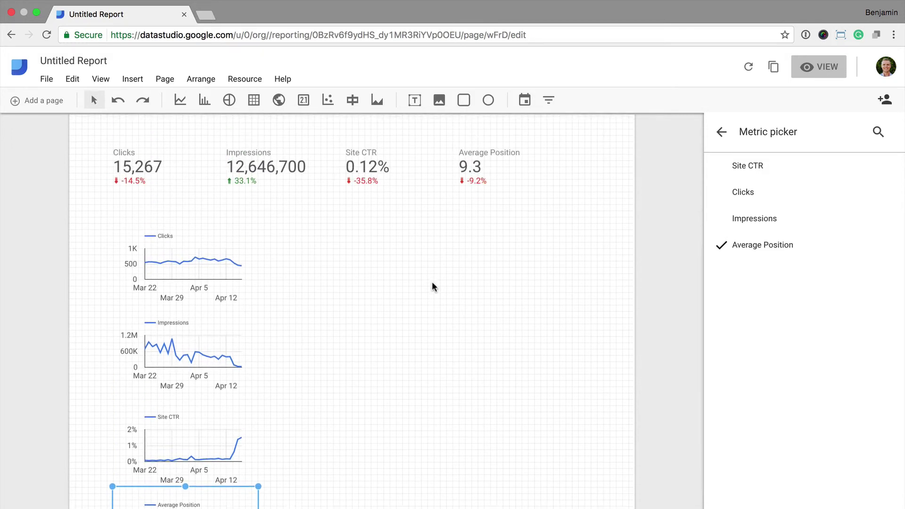
Draw a Geo map of Clicks by Country to the right of the time series charts.
click(279, 103)
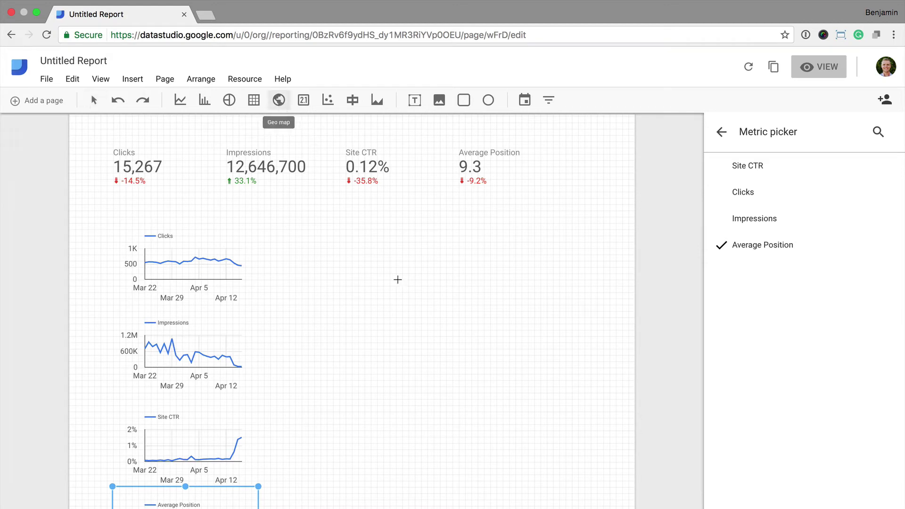
drag(434, 284, 566, 362)
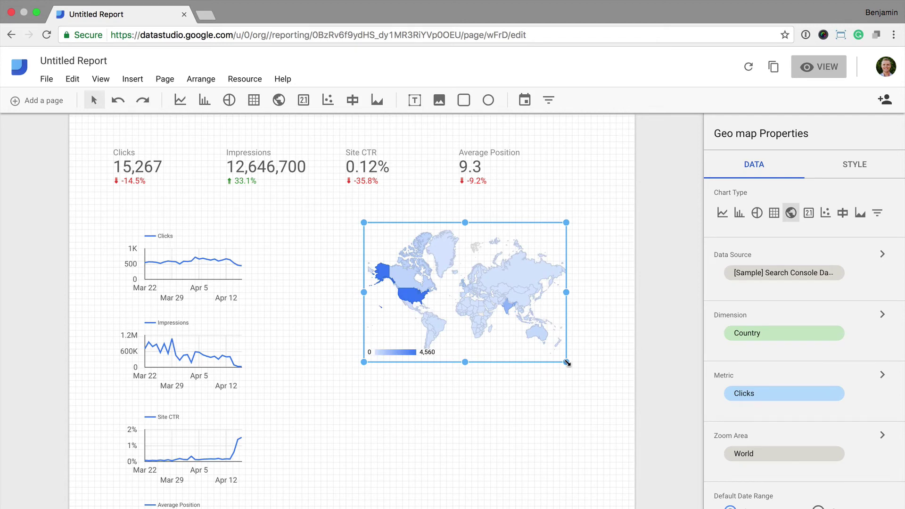
scroll(565, 360, down, 3)
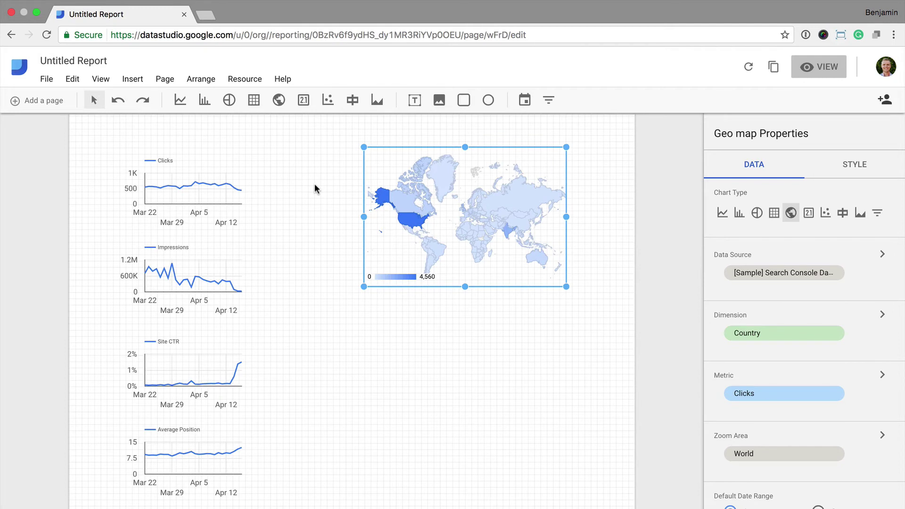
Draw a pie chart under the geo map and change its dimension from Device Category to Query.
click(224, 104)
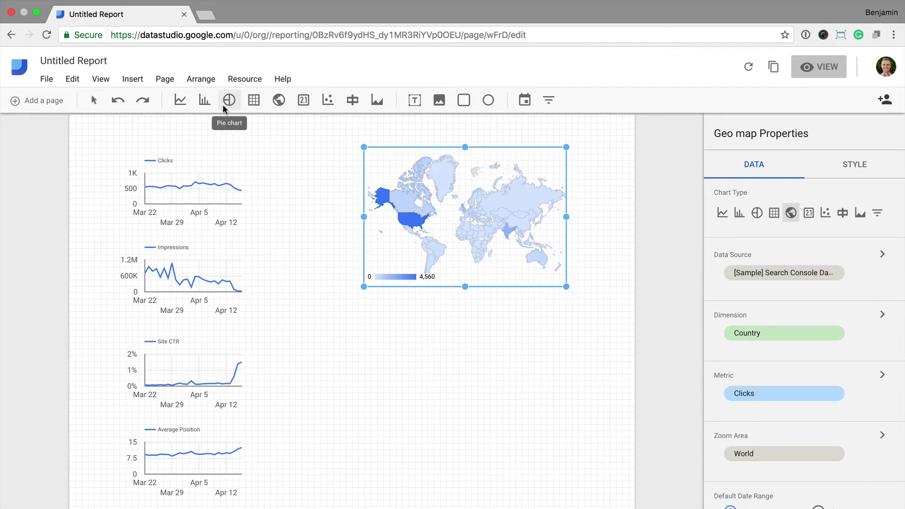
drag(364, 312, 569, 473)
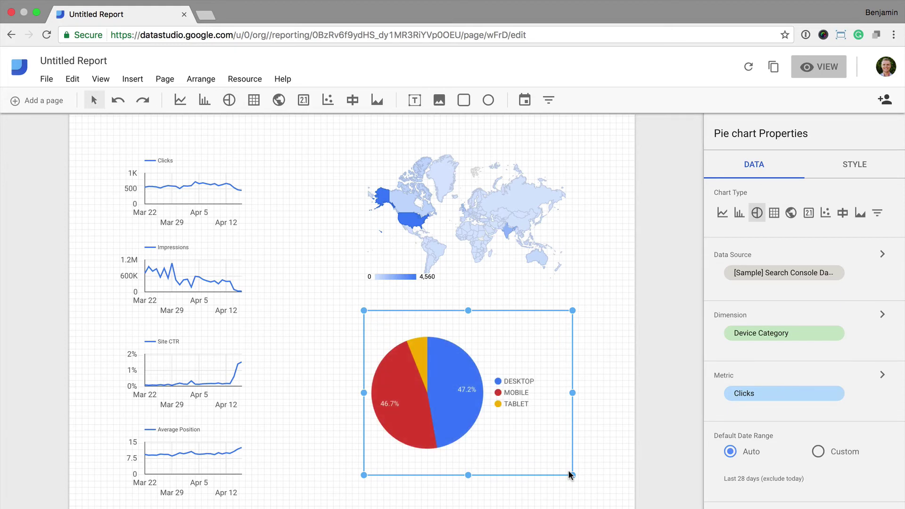
click(776, 326)
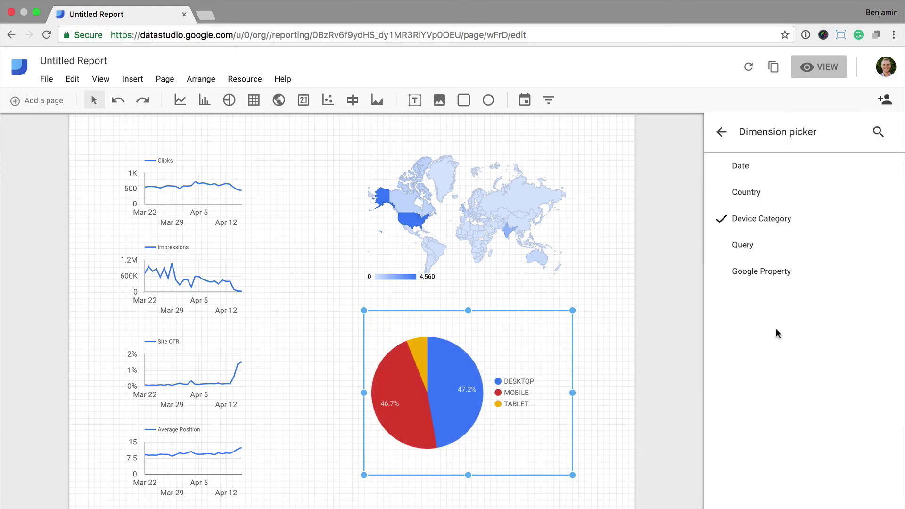
click(754, 245)
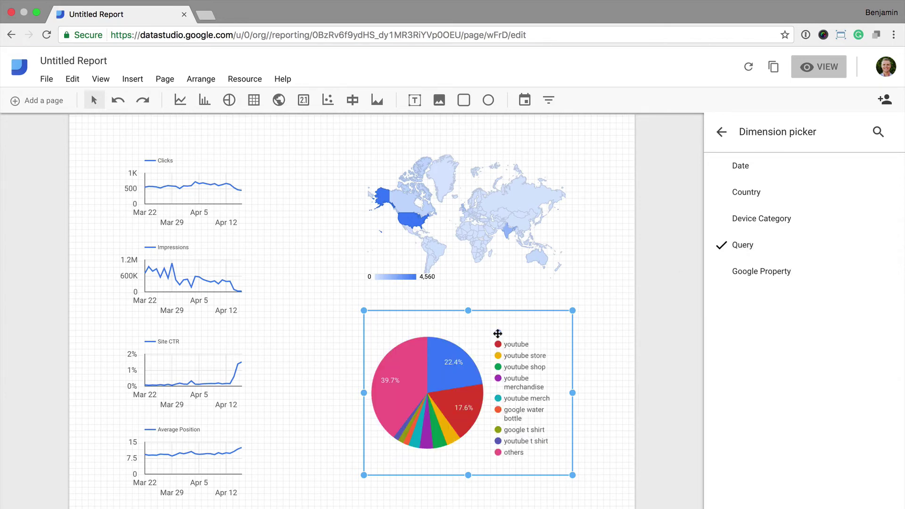
click(721, 131)
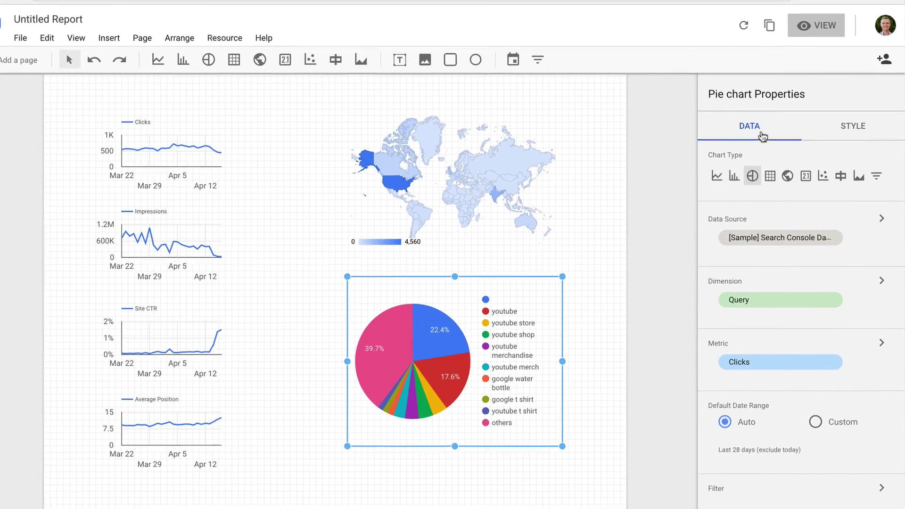
scroll(768, 353, down, 1)
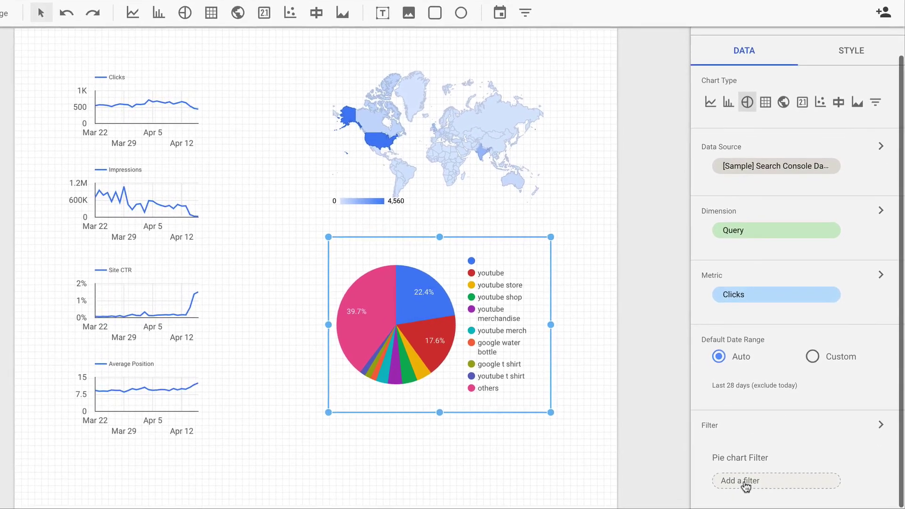
Start a new filter on the pie chart named 'Remove Unknown Queries'.
click(745, 481)
click(748, 462)
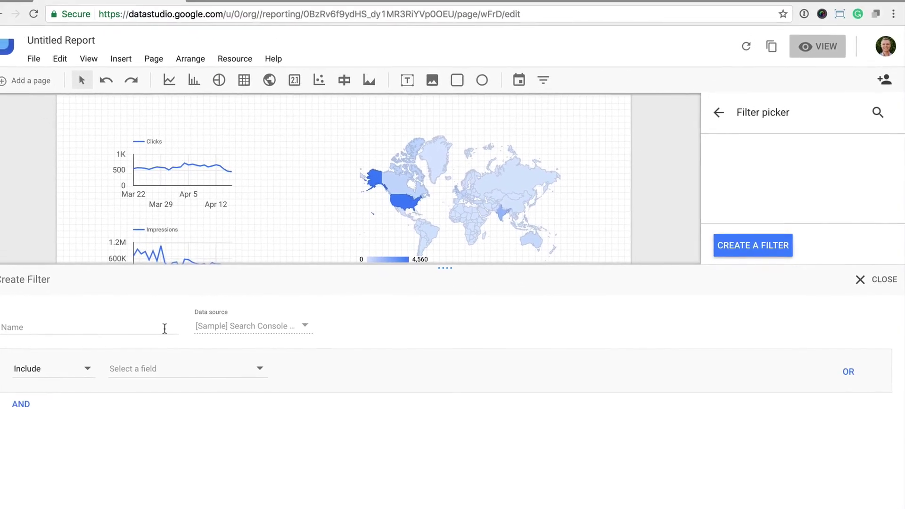
click(55, 322)
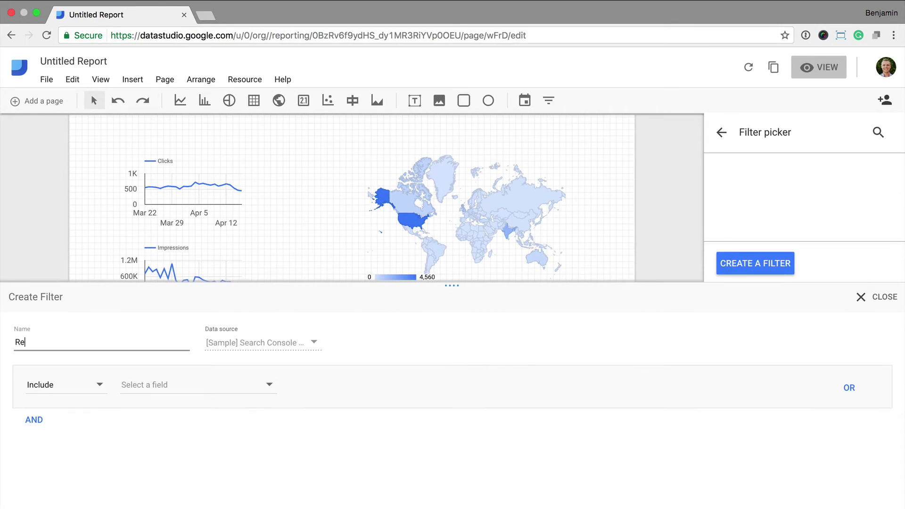
text(Remove Unknown Queries)
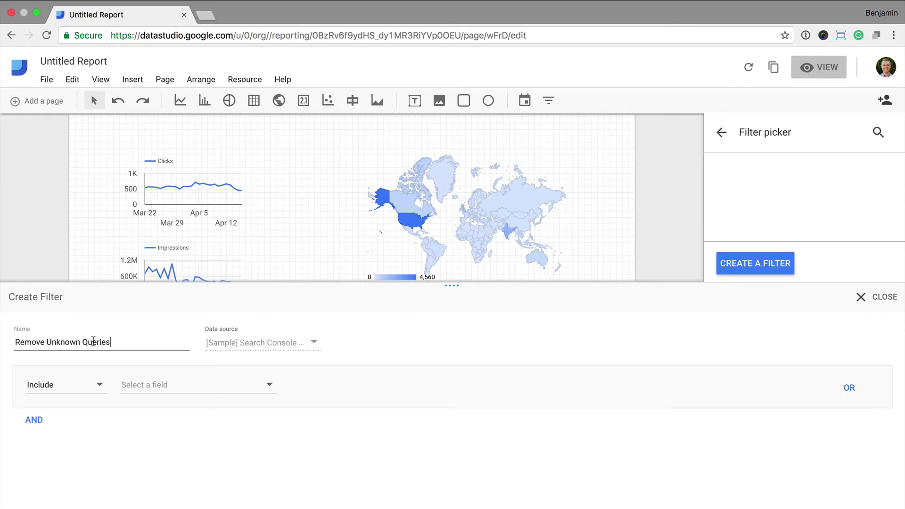
Set the filter to Exclude where Query is Equal to (=), then save it.
click(91, 386)
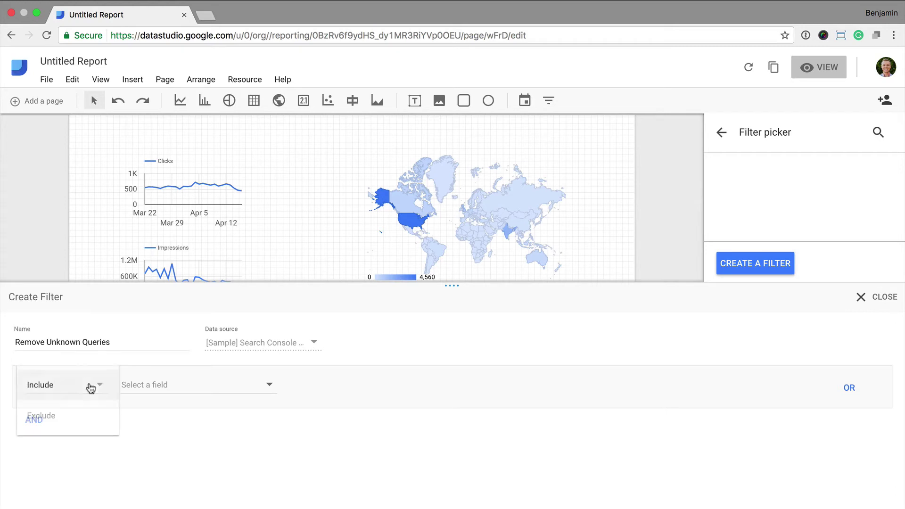
click(79, 418)
click(181, 386)
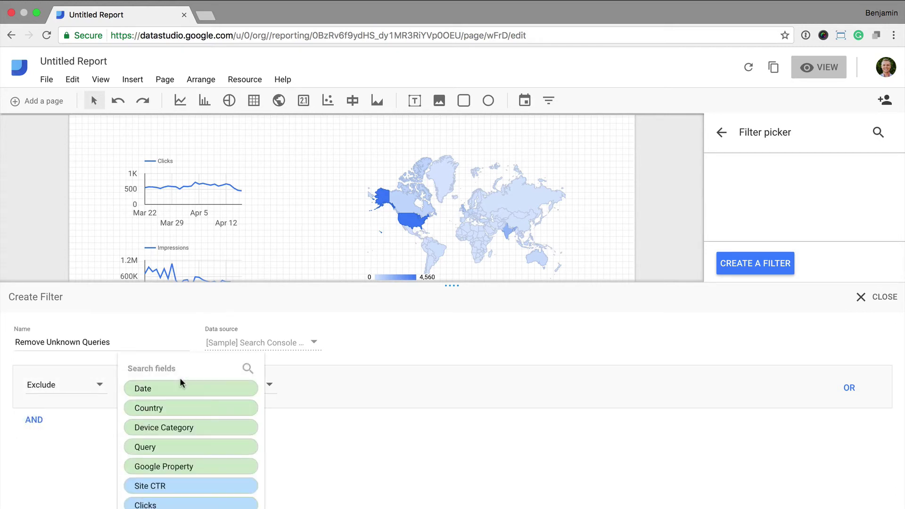
click(168, 447)
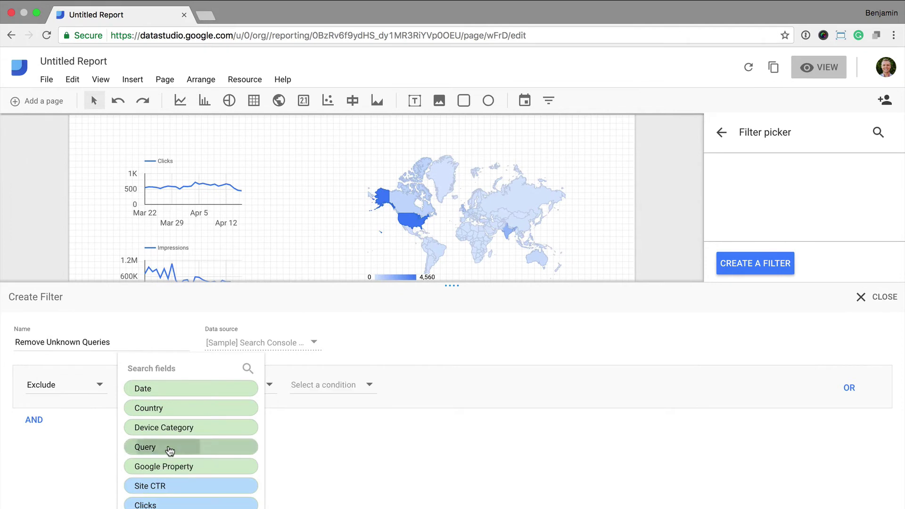
click(305, 383)
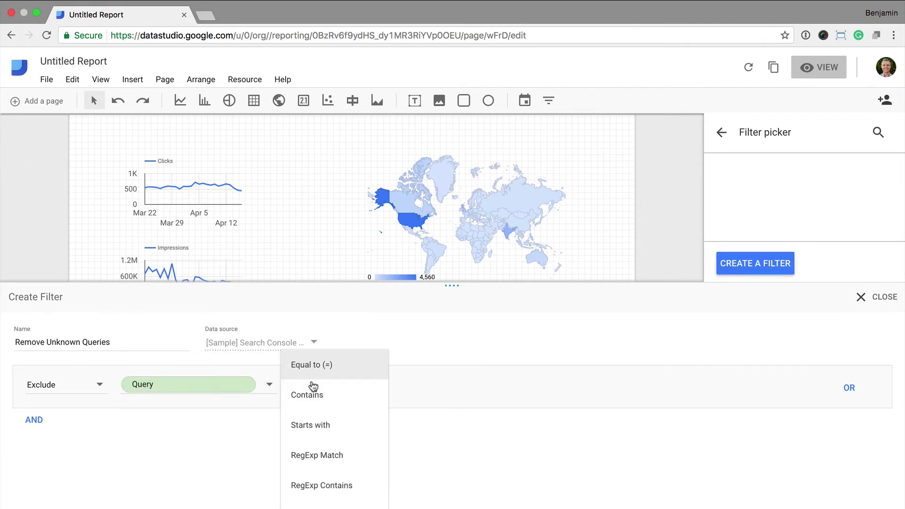
click(319, 364)
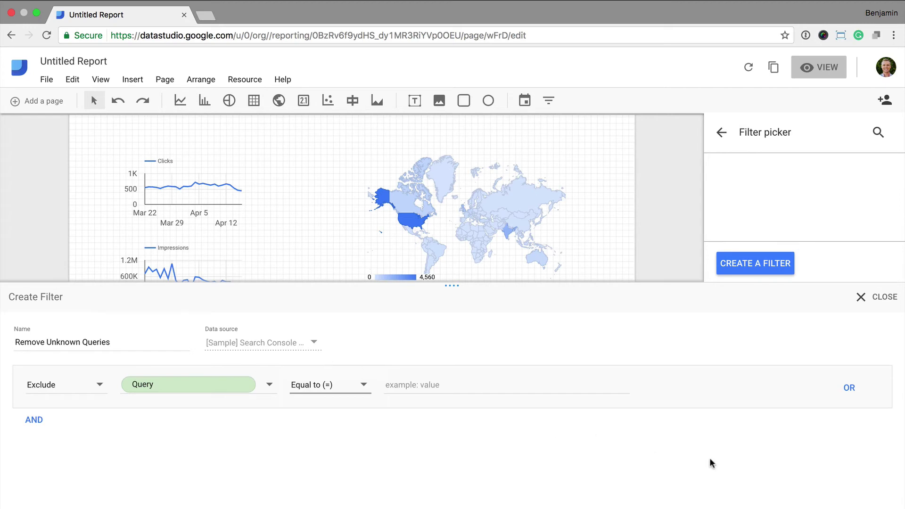
click(681, 484)
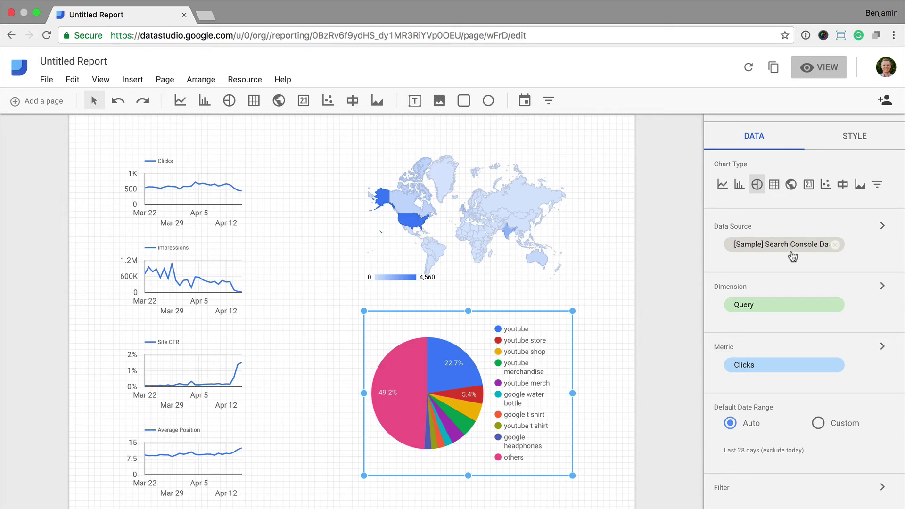
Make the pie chart a donut and colour its tenth (others) slice light grey.
click(855, 137)
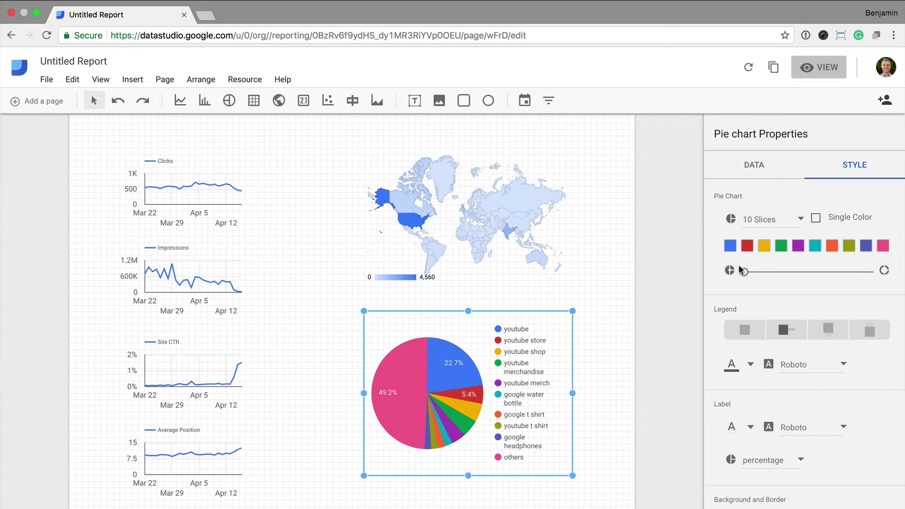
drag(743, 272, 802, 275)
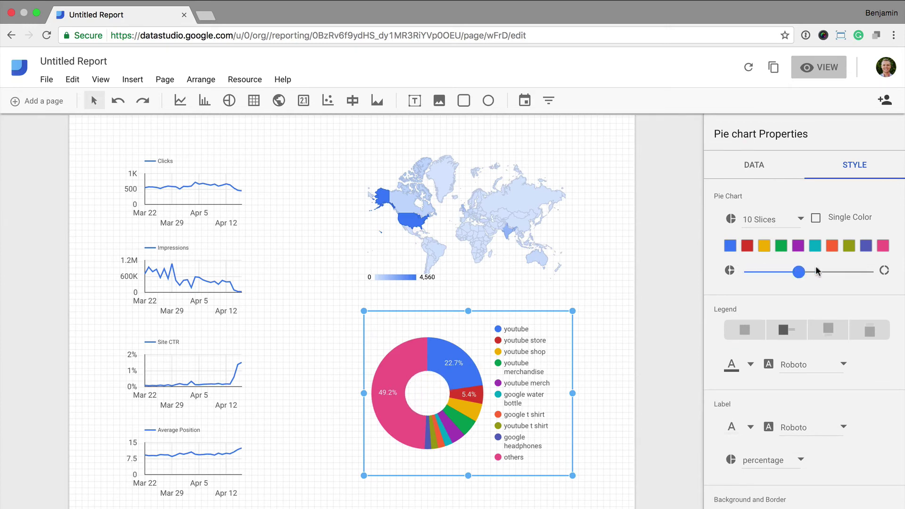
click(883, 247)
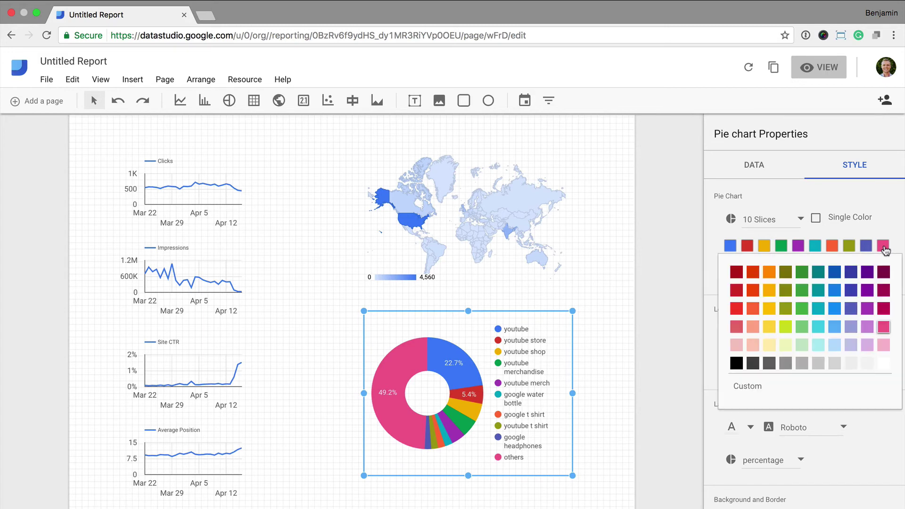
click(835, 364)
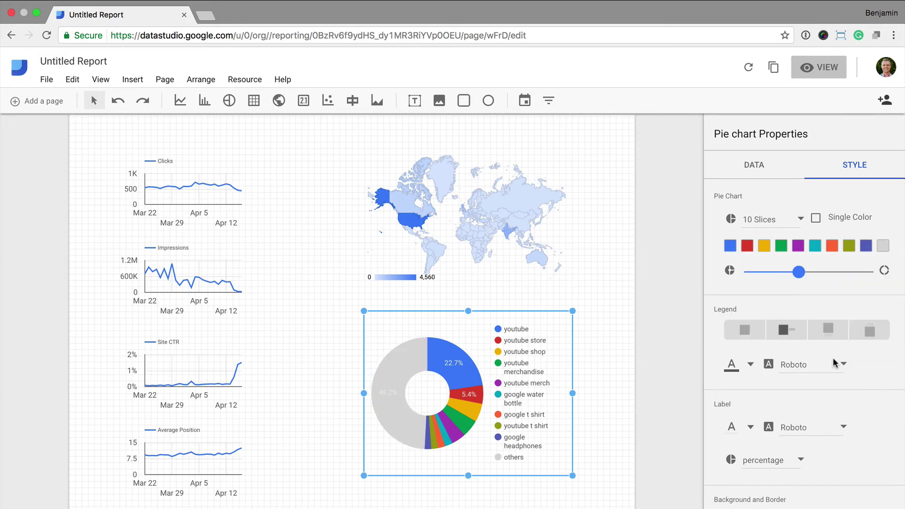
Draw a date range control at the top right of page 1.
click(603, 396)
scroll(604, 398, up, 3)
scroll(603, 398, up, 4)
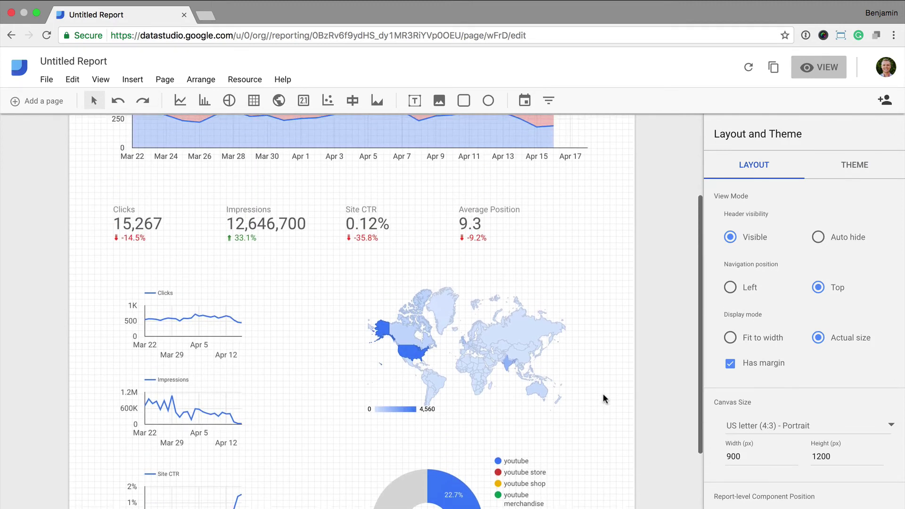
scroll(603, 398, down, 3)
scroll(603, 395, down, 3)
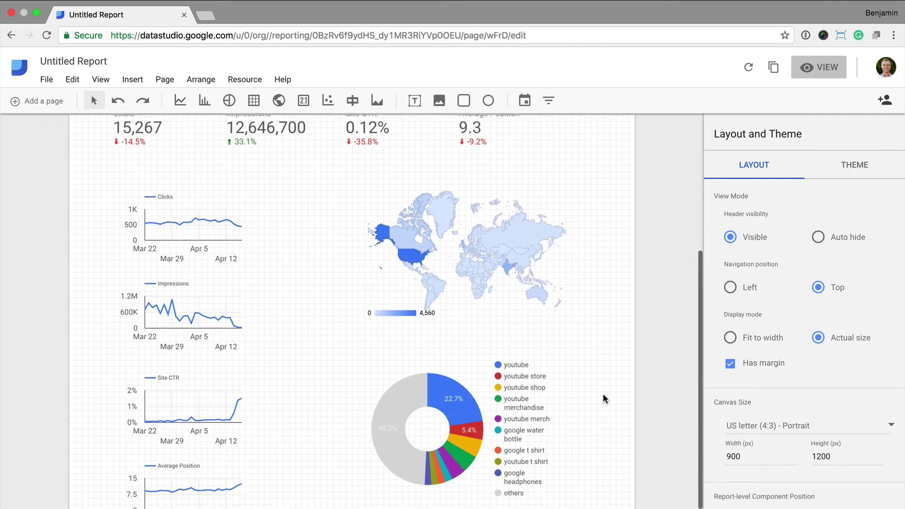
scroll(603, 395, up, 3)
scroll(603, 398, up, 3)
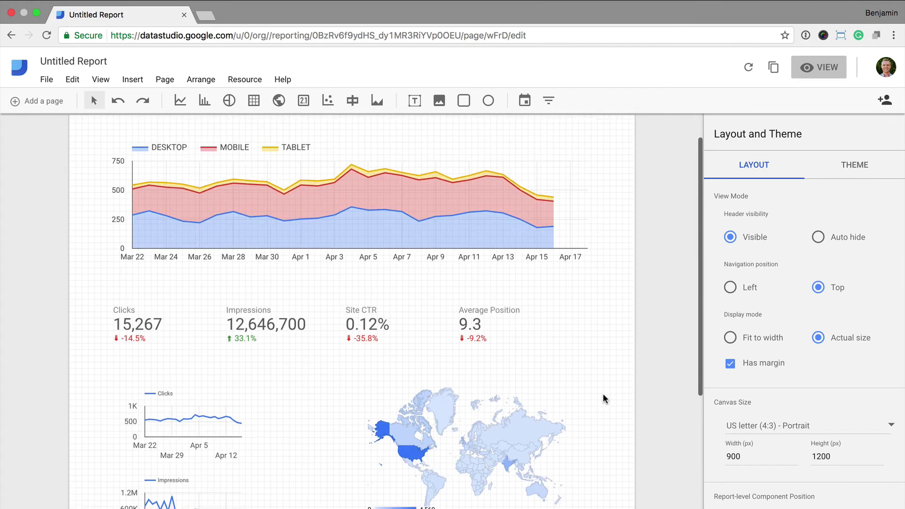
click(524, 100)
mouse_move(490, 140)
mouse_down()
mouse_move(629, 182)
mouse_move(629, 174)
mouse_up()
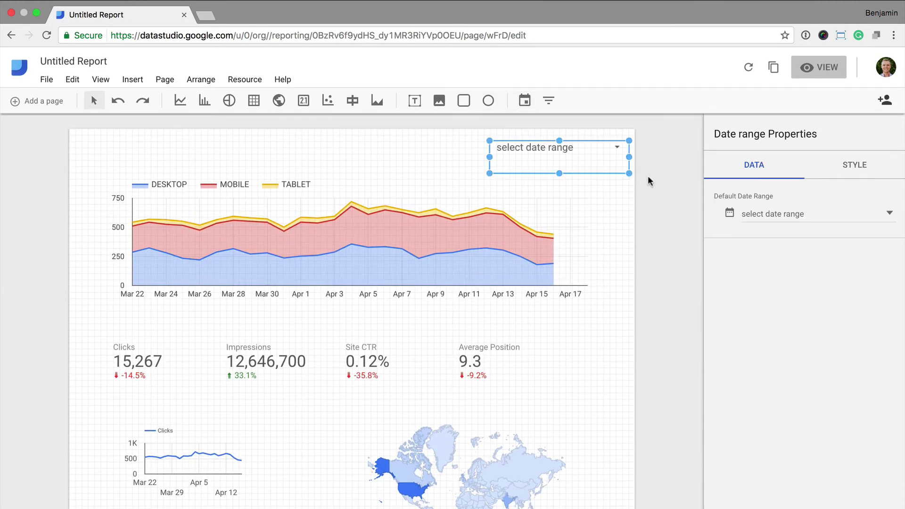
Set the control's default date range to Last 30 days.
click(780, 213)
click(829, 228)
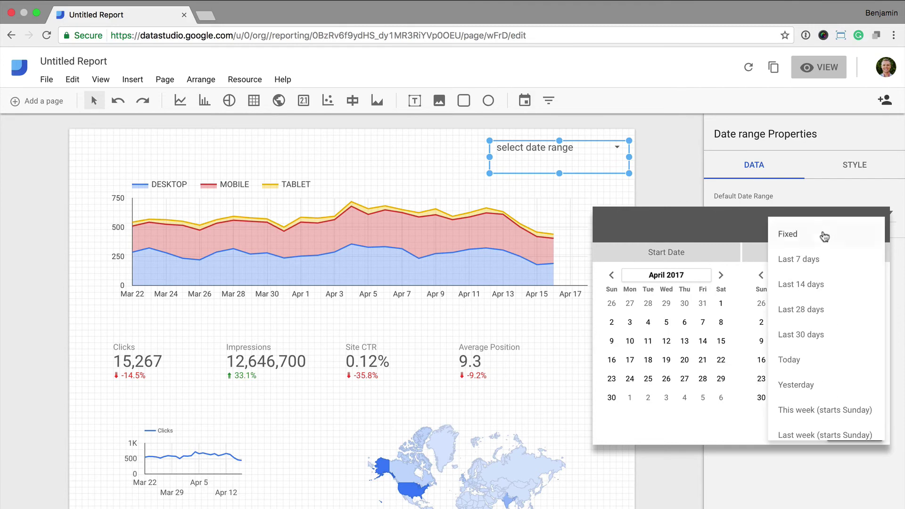
click(807, 332)
click(854, 431)
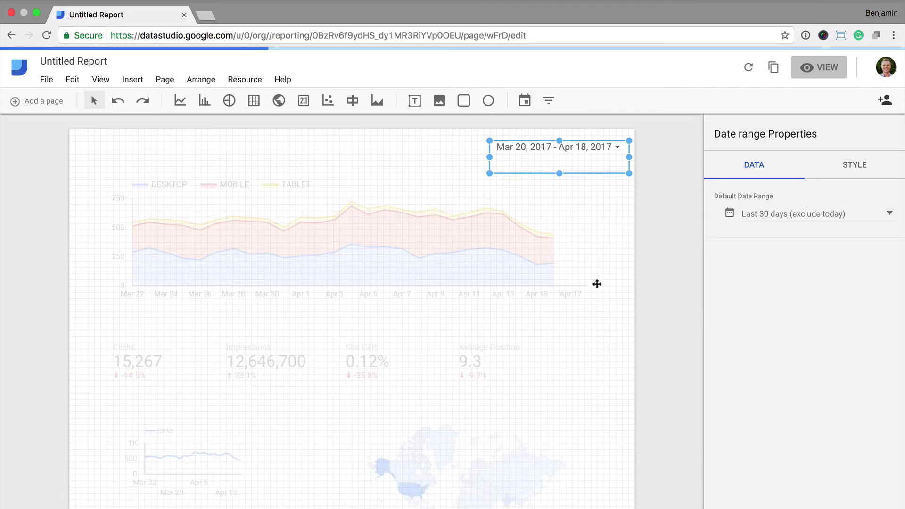
click(84, 142)
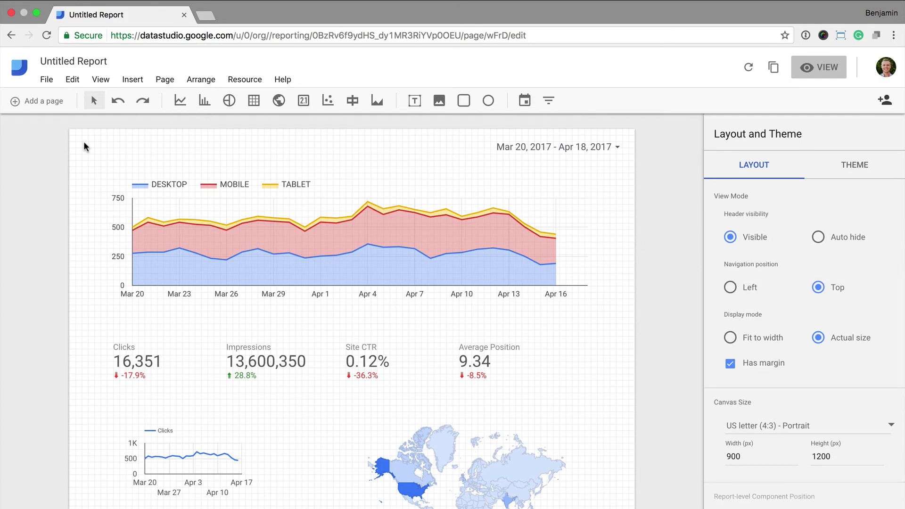
Paste copies of the four scorecards onto a new page 2 and move them near the top.
click(84, 143)
drag(85, 325, 561, 382)
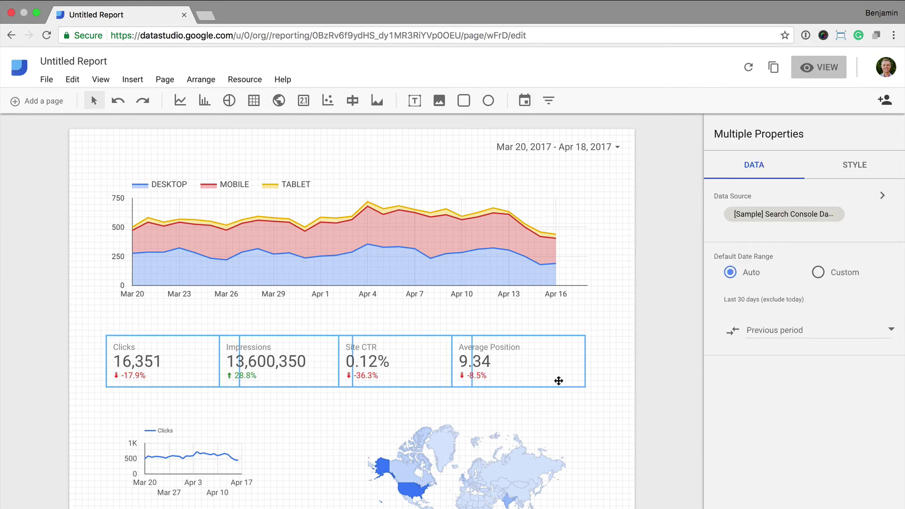
click(53, 104)
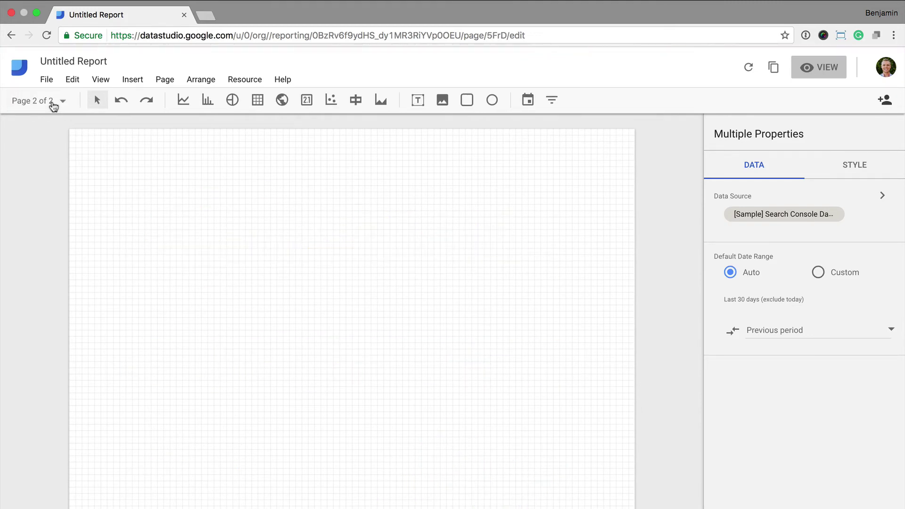
key(ctrl+v)
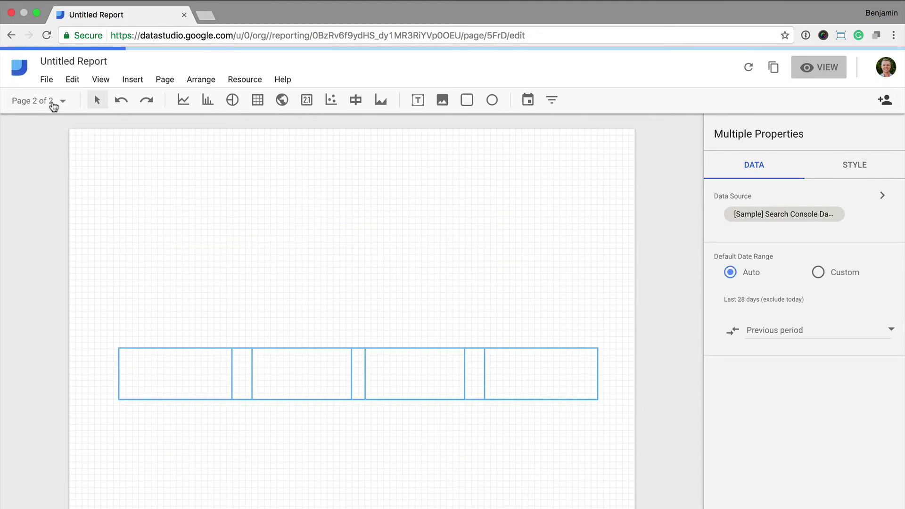
drag(214, 383, 202, 230)
Place a date range control at page 2's top right with a Last 30 days default range.
click(296, 165)
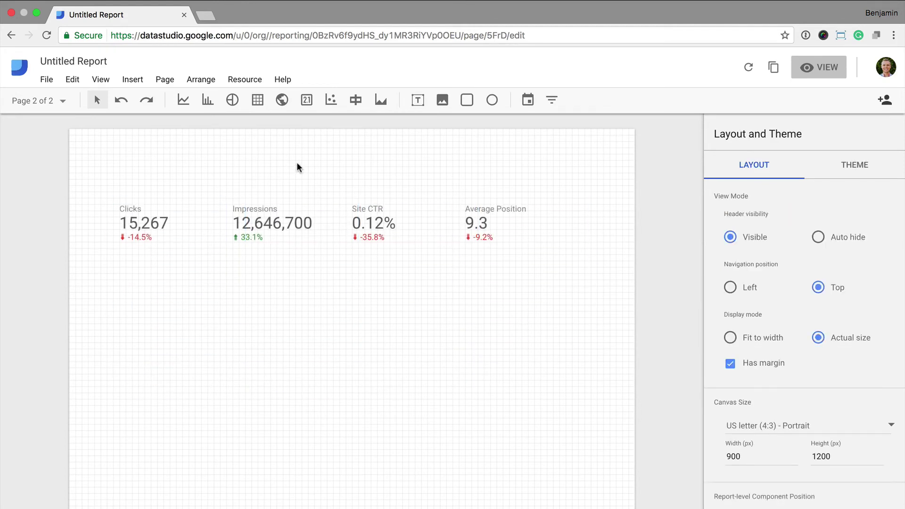
click(522, 100)
drag(461, 150, 613, 181)
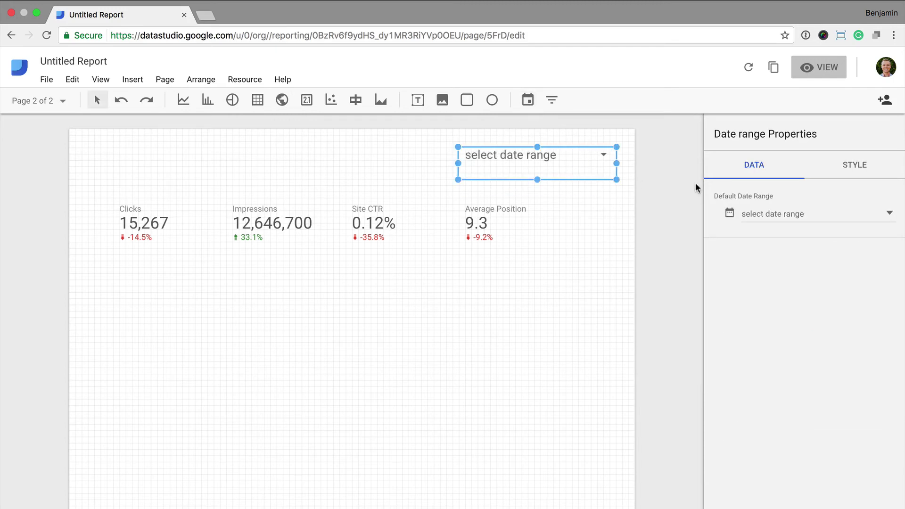
click(814, 214)
click(836, 225)
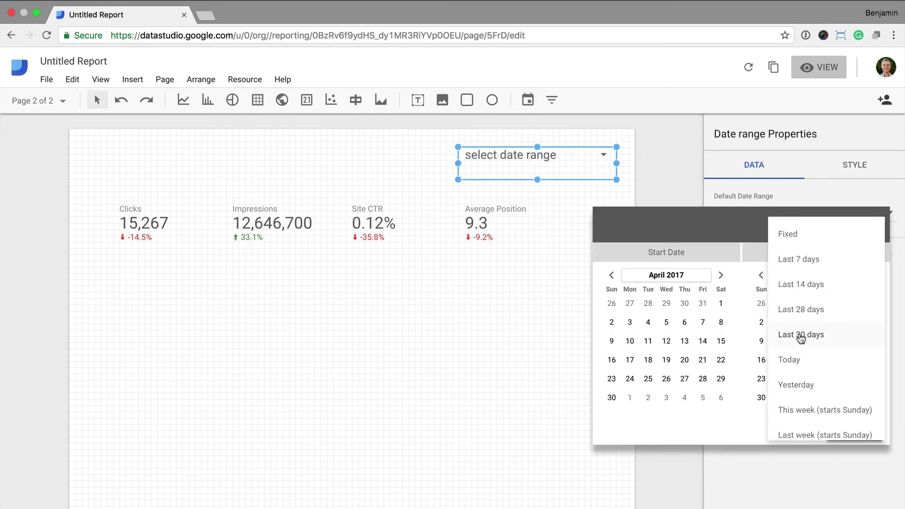
click(802, 335)
click(853, 427)
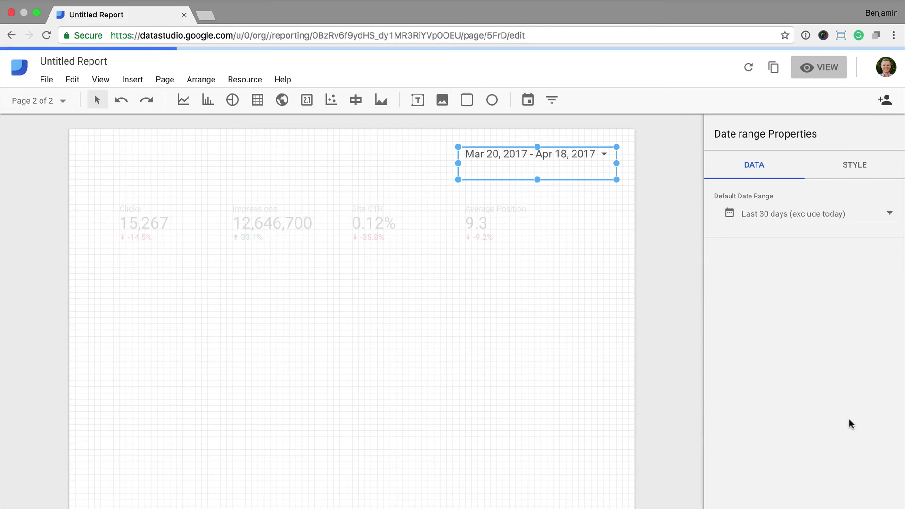
click(525, 379)
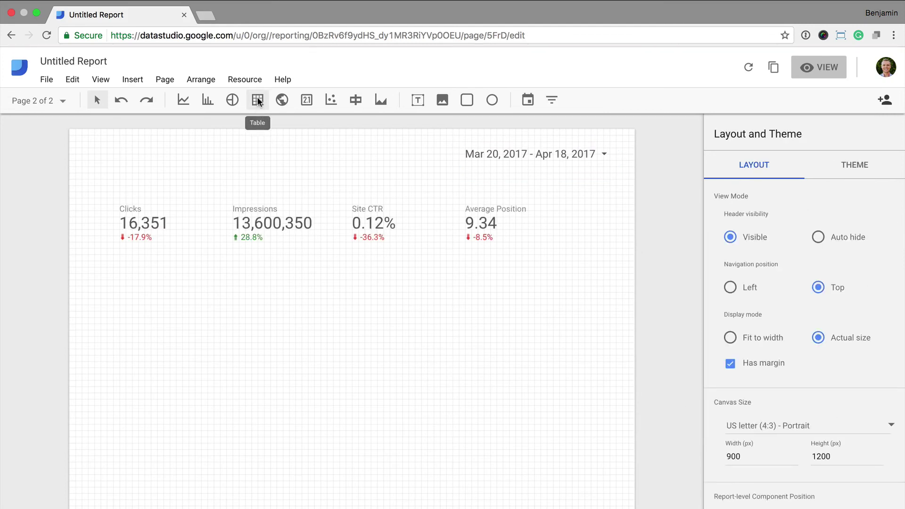
Draw a tall table below the scorecards and change its dimension to Query.
drag(109, 270, 603, 508)
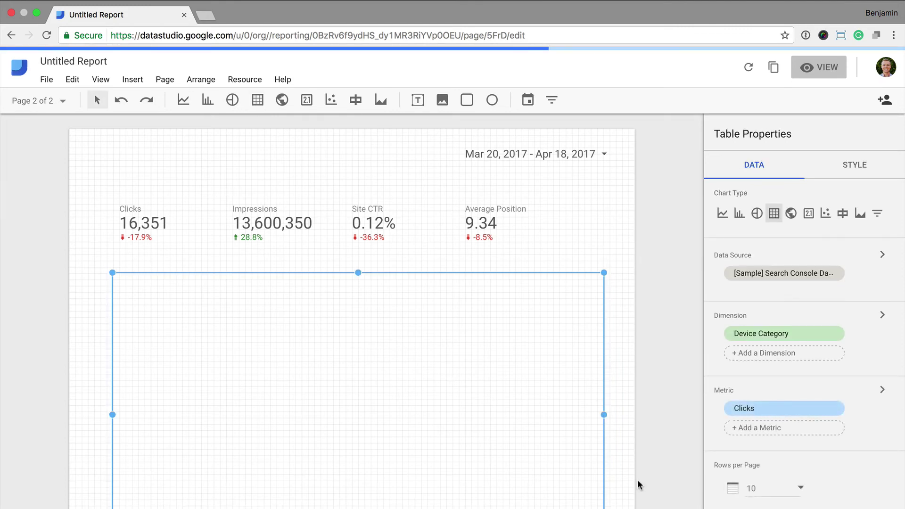
scroll(637, 480, down, 3)
scroll(637, 479, down, 1)
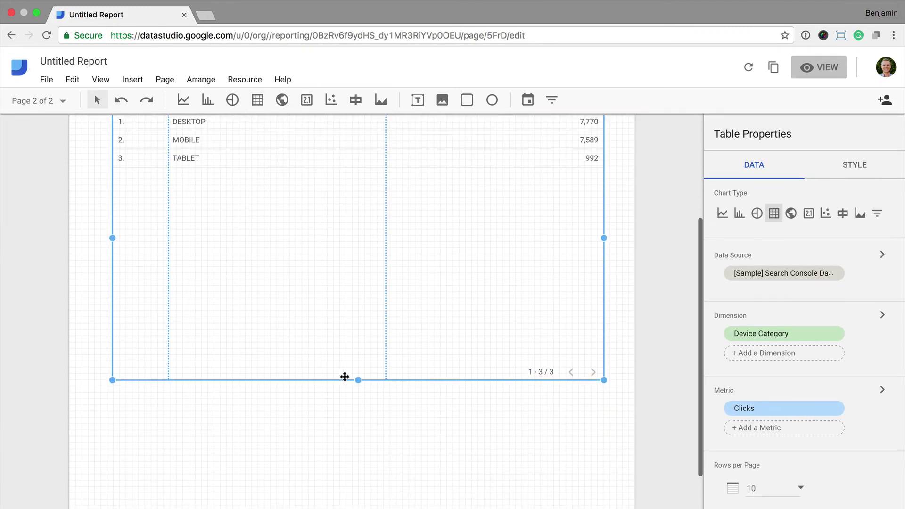
drag(360, 380, 367, 475)
scroll(406, 403, up, 2)
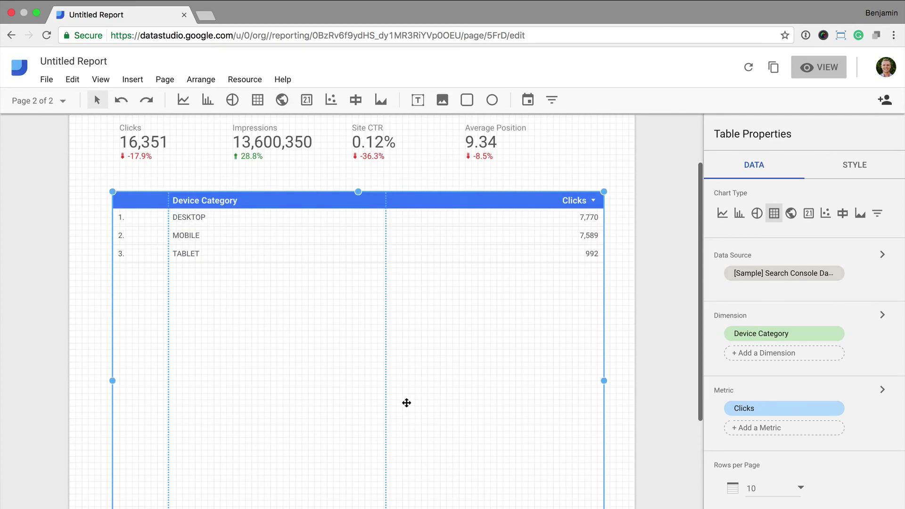
click(782, 334)
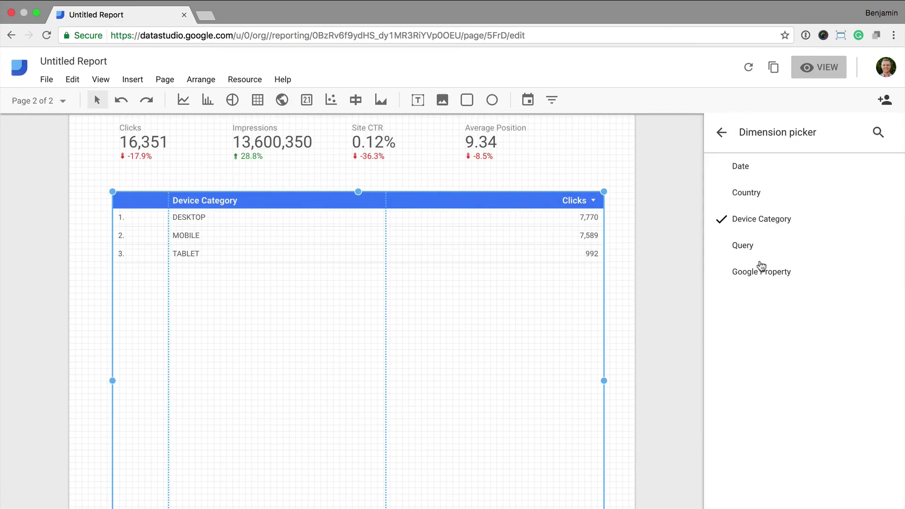
click(751, 245)
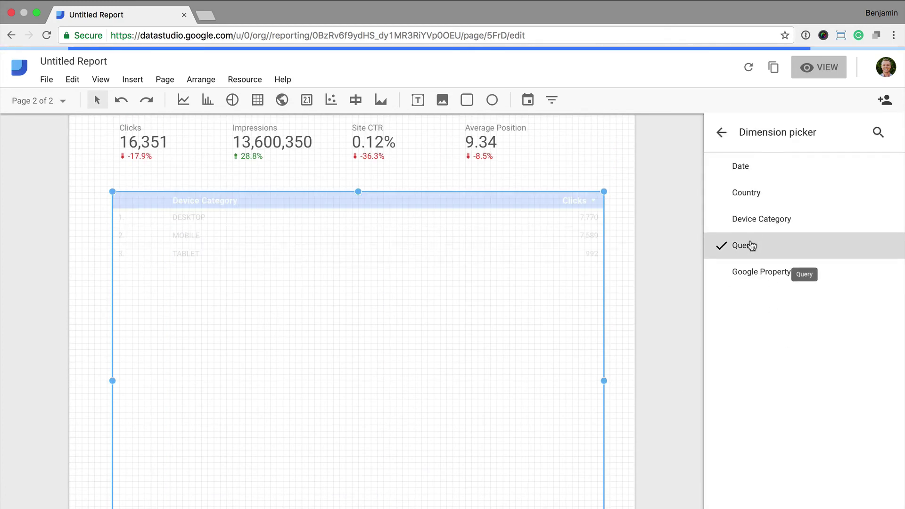
Add Impressions, Site CTR and Average Position as table metrics.
click(721, 133)
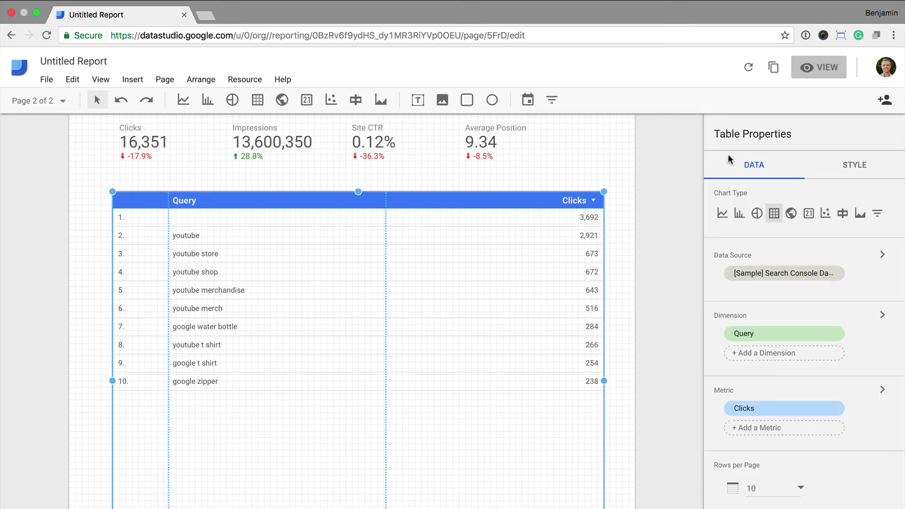
click(762, 429)
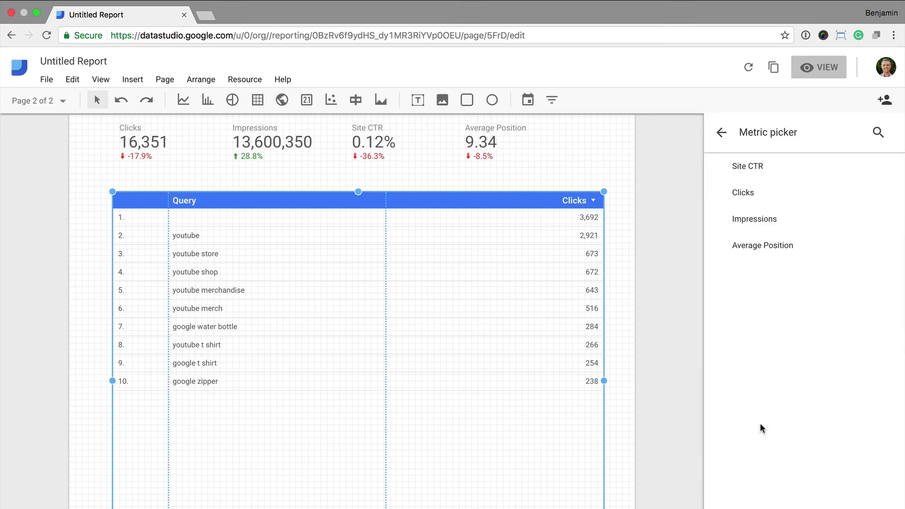
click(754, 219)
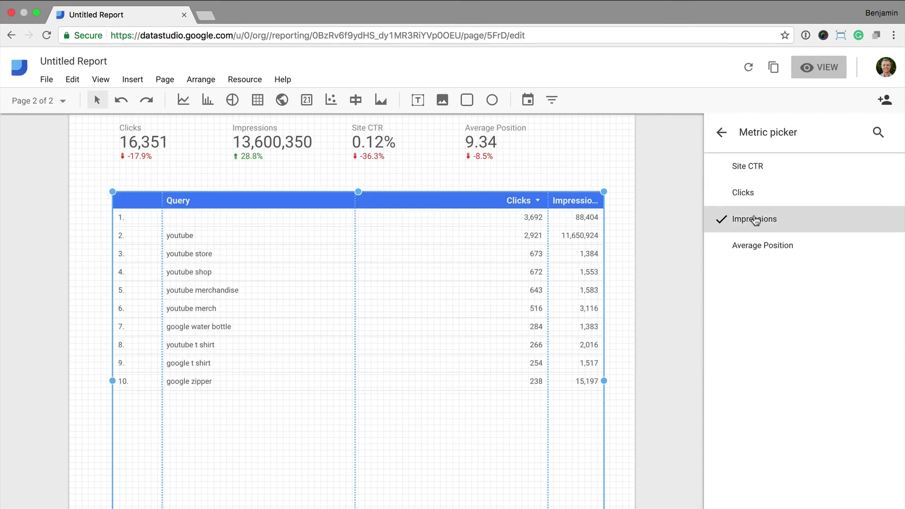
click(721, 133)
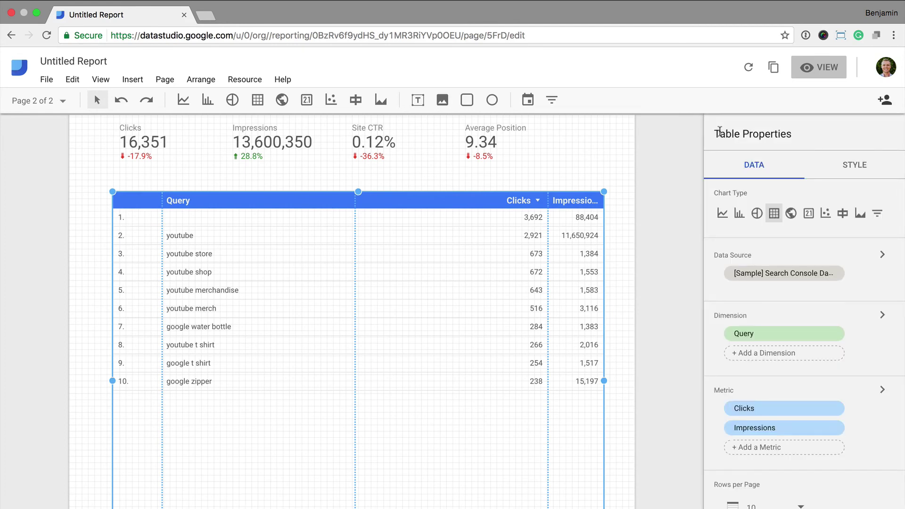
click(792, 450)
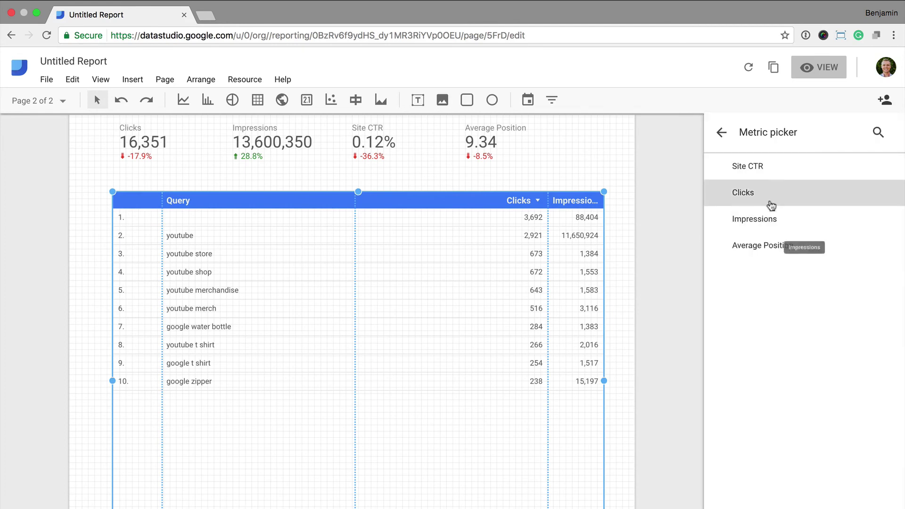
click(763, 174)
click(724, 138)
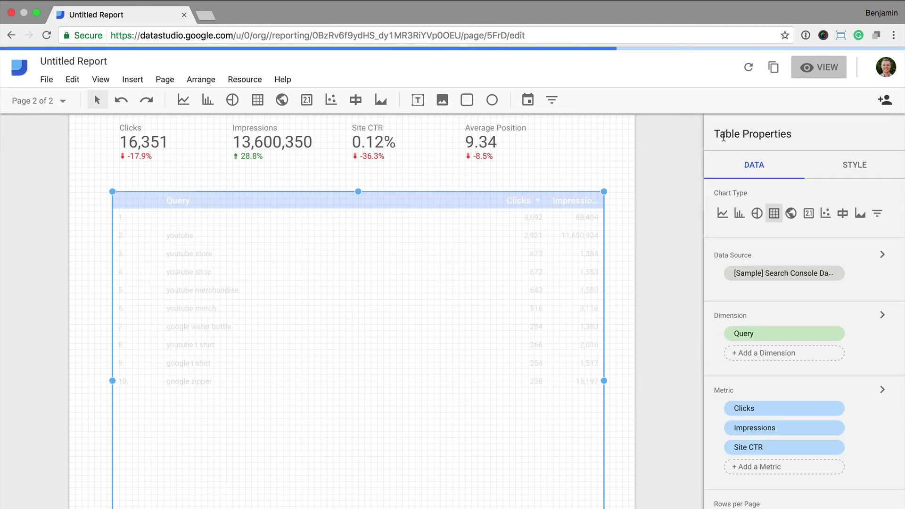
click(793, 468)
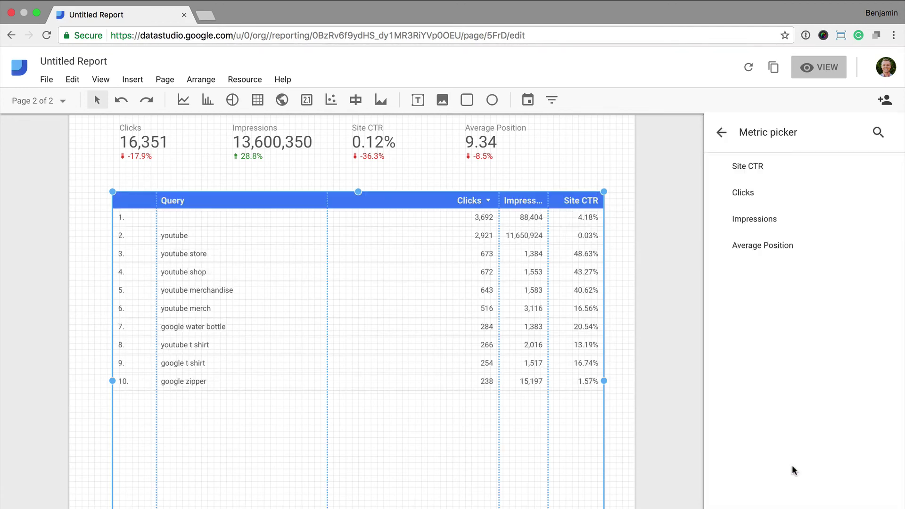
click(752, 243)
click(722, 132)
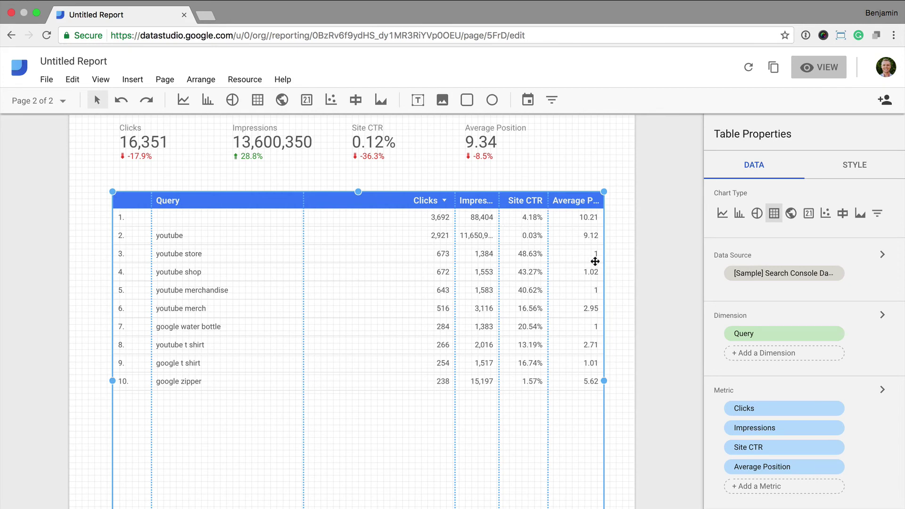
Compare the table against the previous period and widen the Clicks, Impressions and % Δ columns.
scroll(781, 358, down, 7)
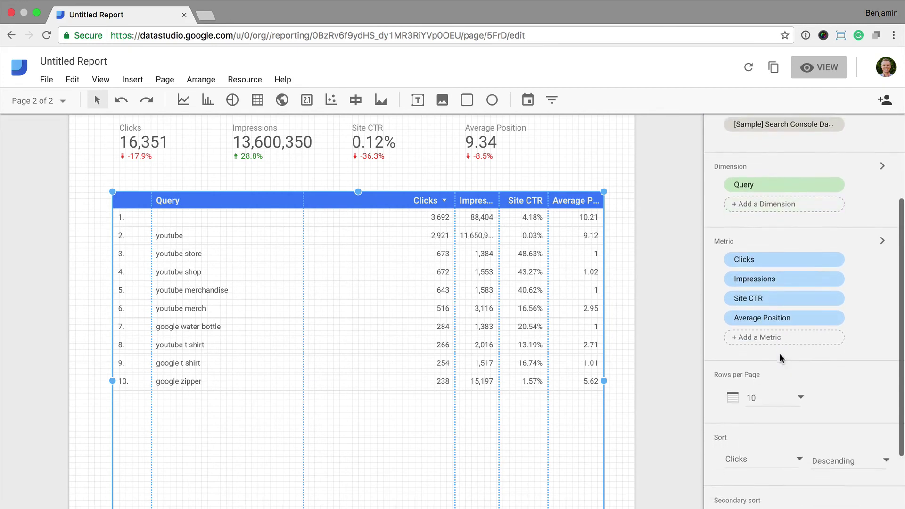
click(767, 475)
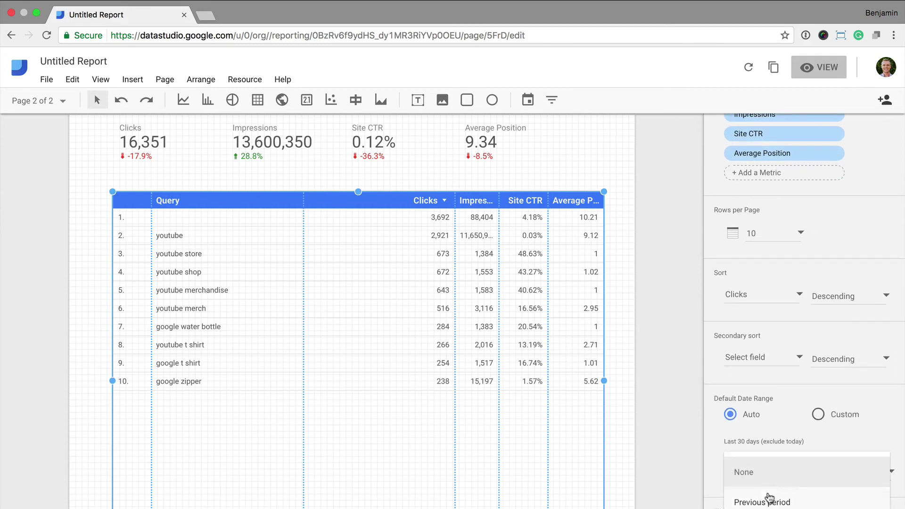
click(768, 496)
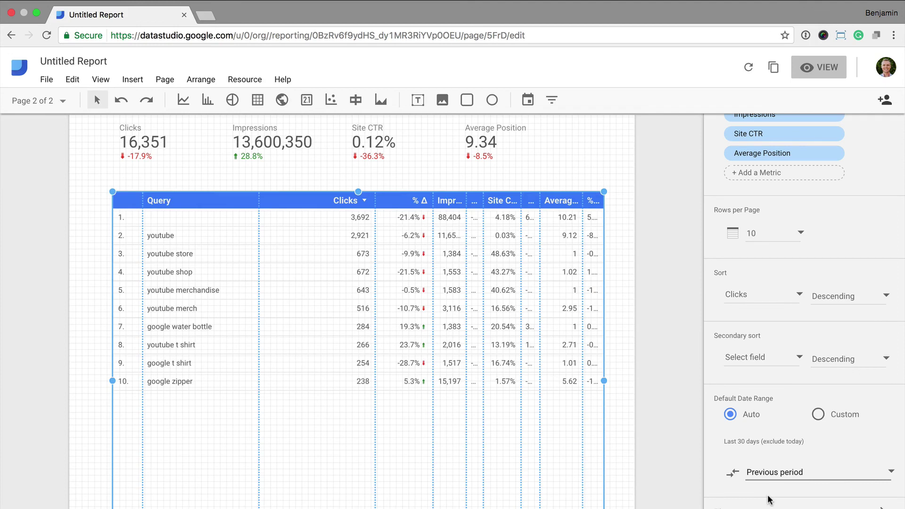
drag(376, 198, 309, 197)
drag(432, 199, 355, 199)
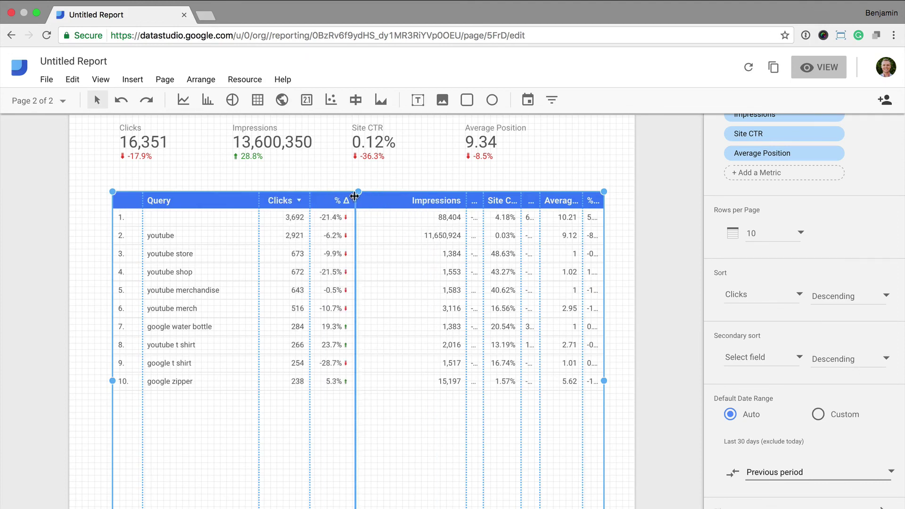
drag(448, 199, 523, 339)
Set the query table to show 25 rows per page.
click(544, 266)
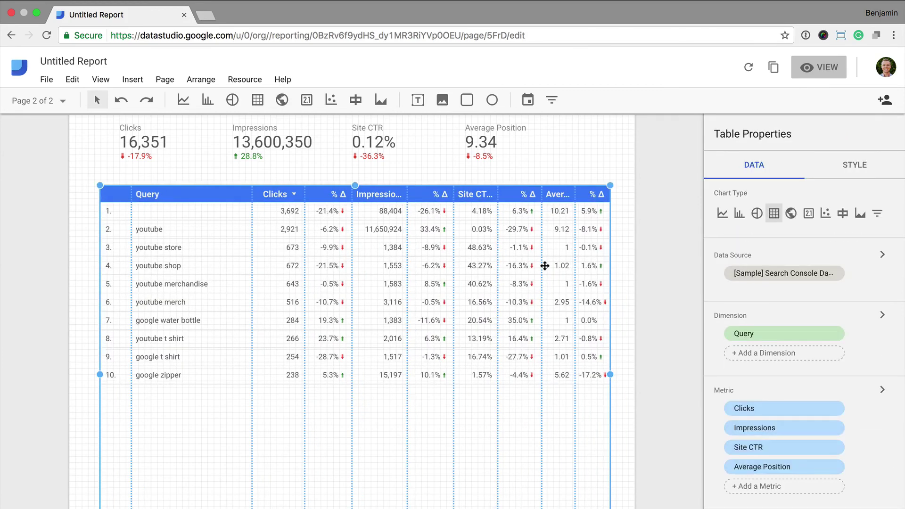
scroll(810, 378, down, 3)
click(793, 430)
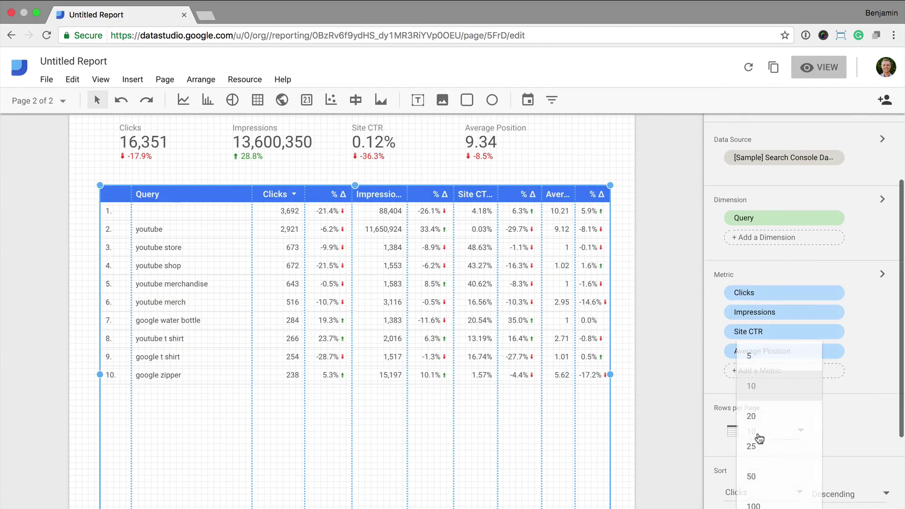
click(760, 448)
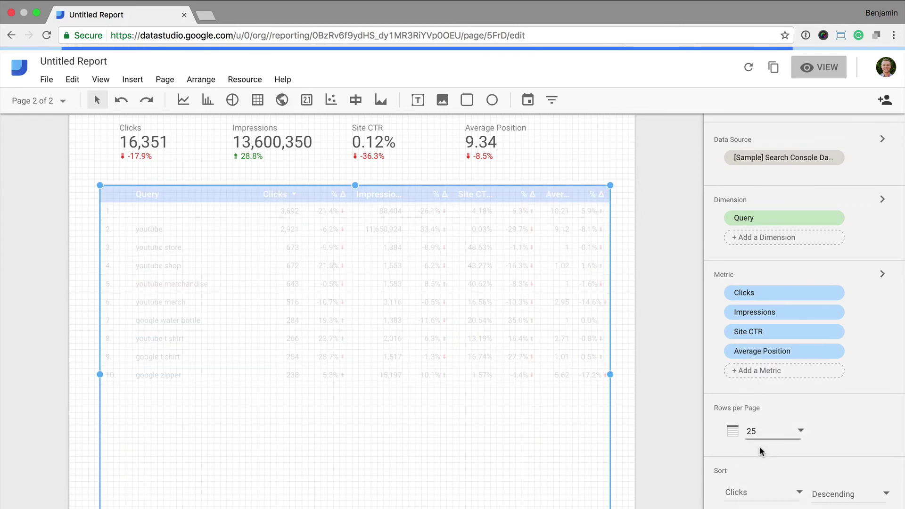
scroll(807, 264, up, 1)
scroll(807, 260, up, 3)
Display the Site CTR column as a light green heatmap.
click(850, 168)
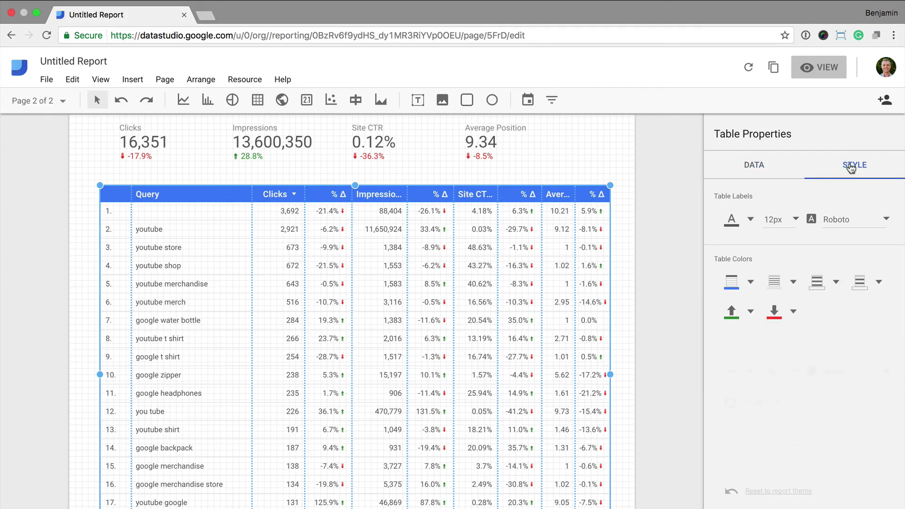
scroll(820, 295, down, 10)
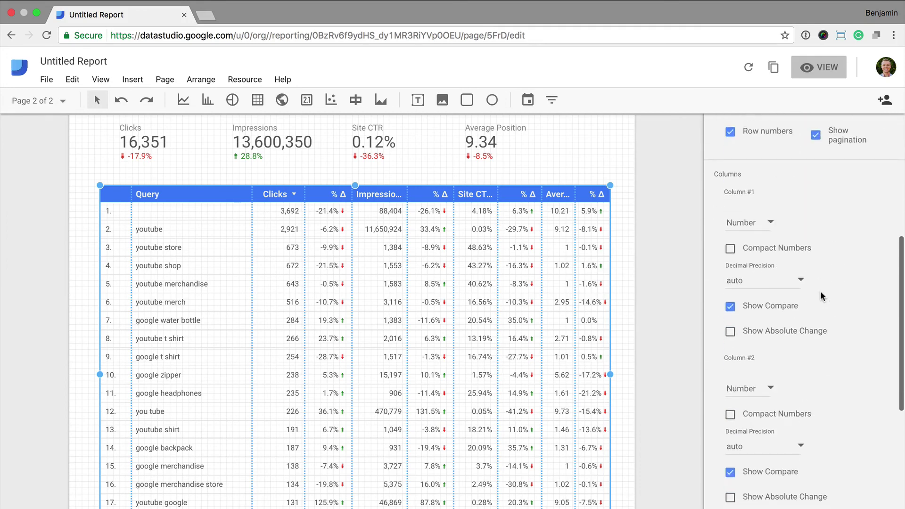
click(744, 335)
click(746, 365)
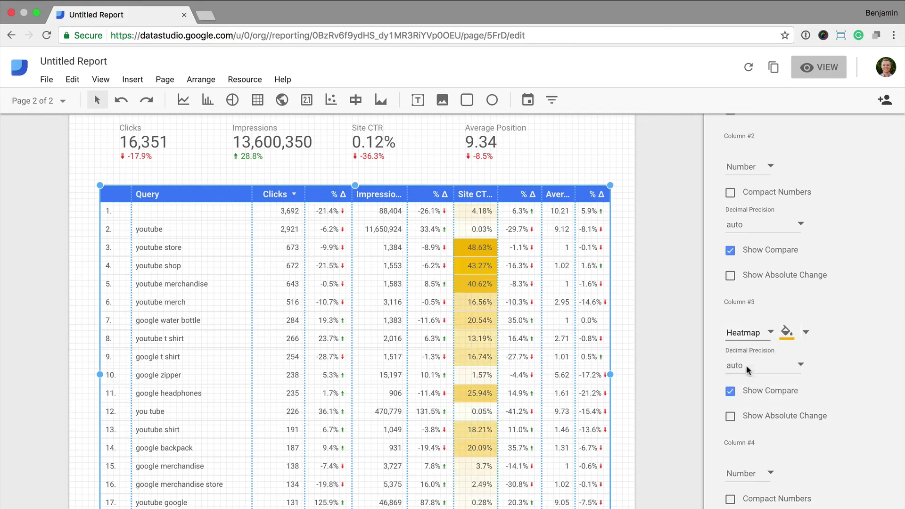
click(786, 332)
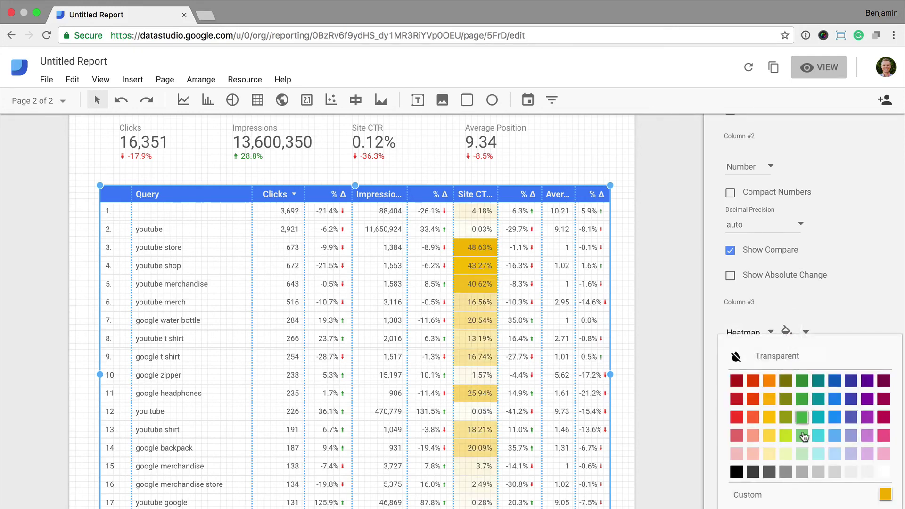
click(803, 454)
Display the Average Position column as a light pink heatmap and deselect the table.
scroll(778, 370, down, 2)
click(756, 386)
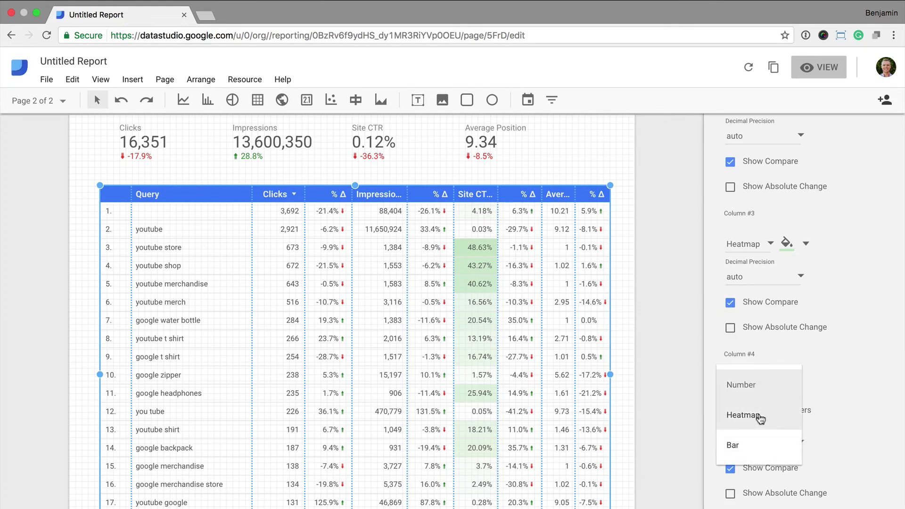
click(762, 417)
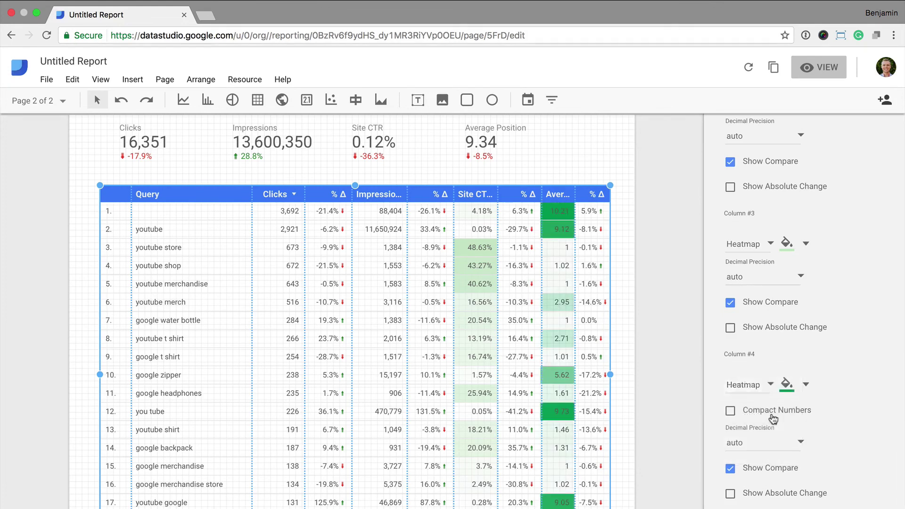
click(786, 389)
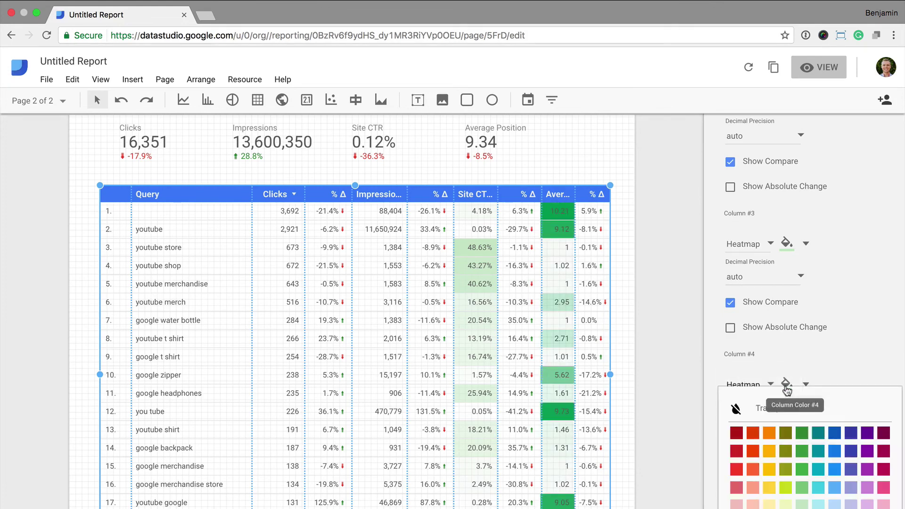
click(737, 503)
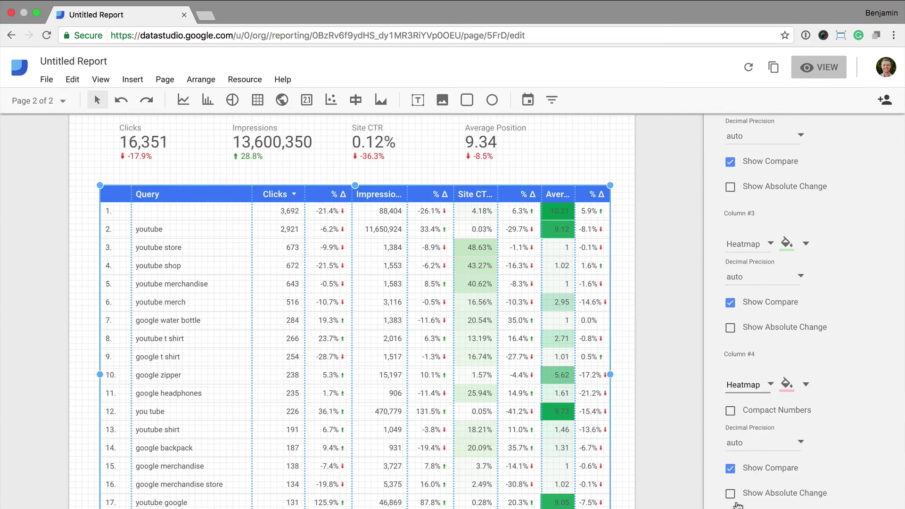
click(646, 319)
scroll(640, 321, down, 2)
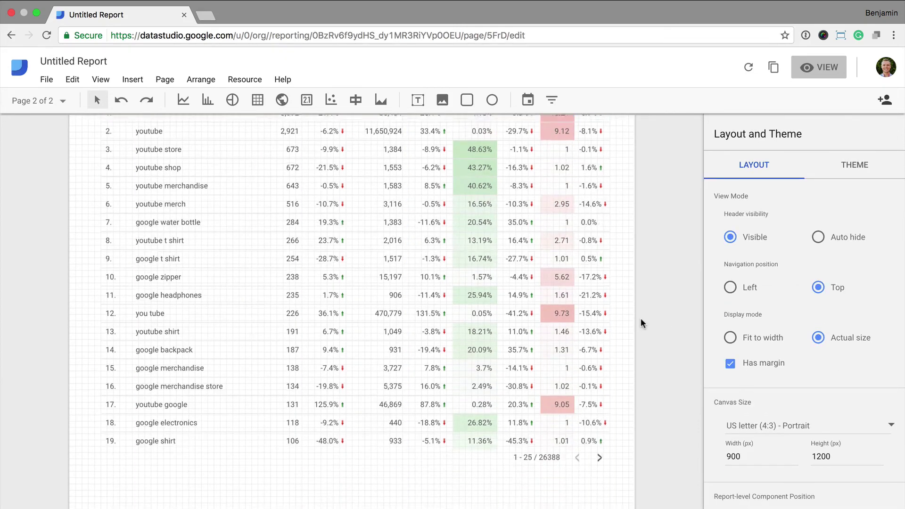
scroll(641, 323, up, 4)
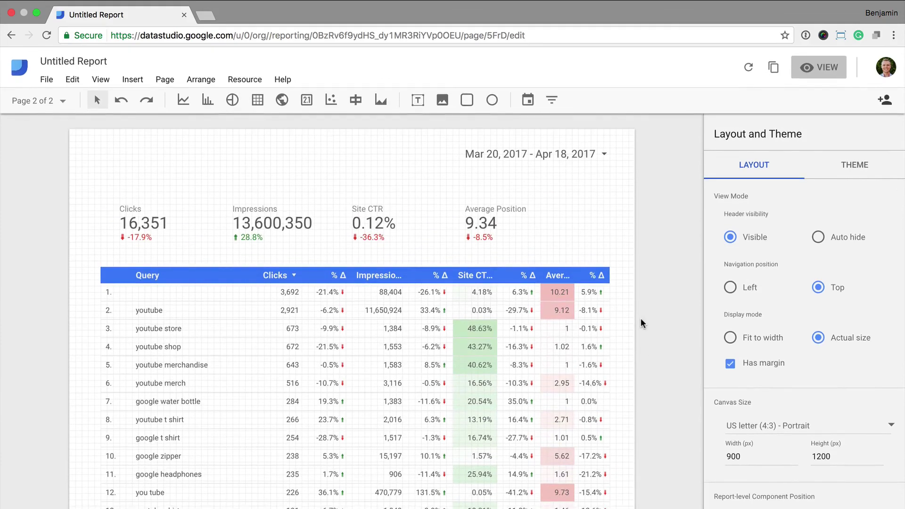
scroll(640, 323, down, 1)
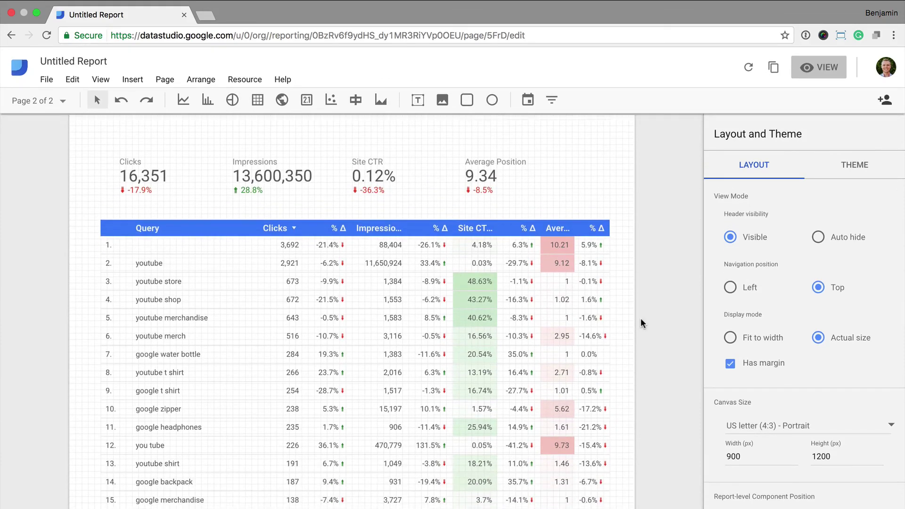